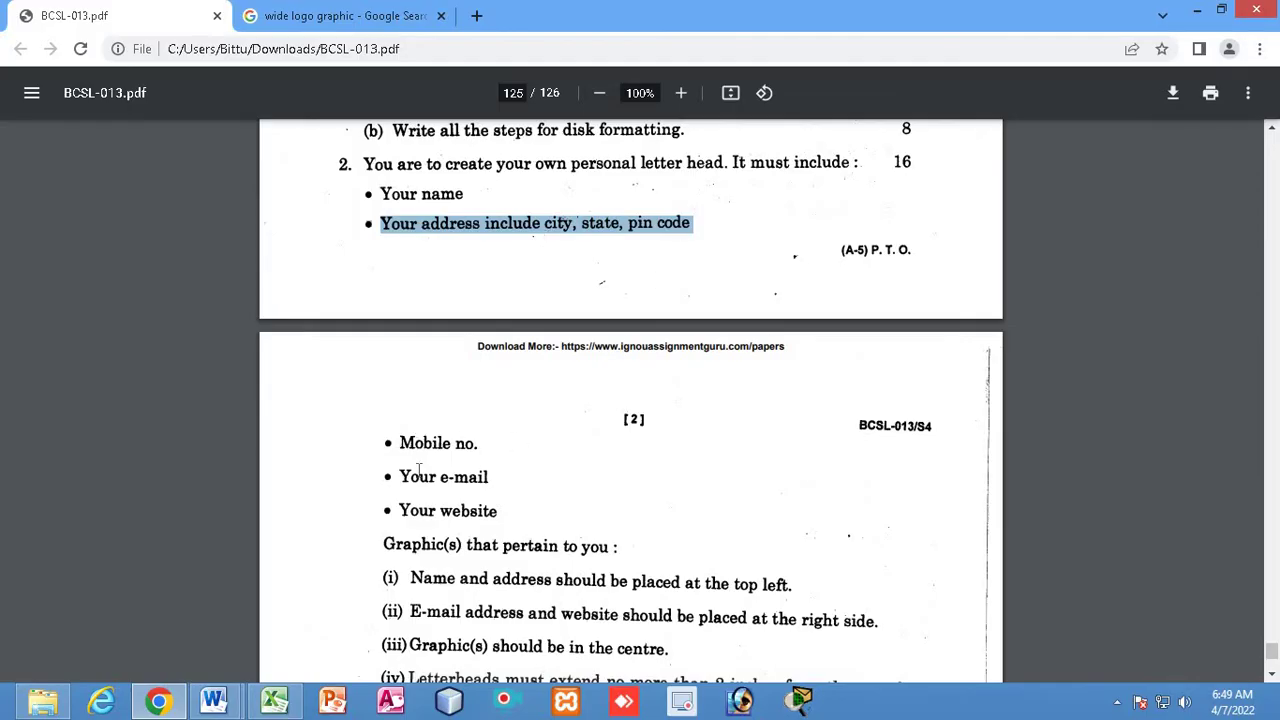
left_click_drag(400, 508, 585, 495)
scroll(585, 495, "down", 1)
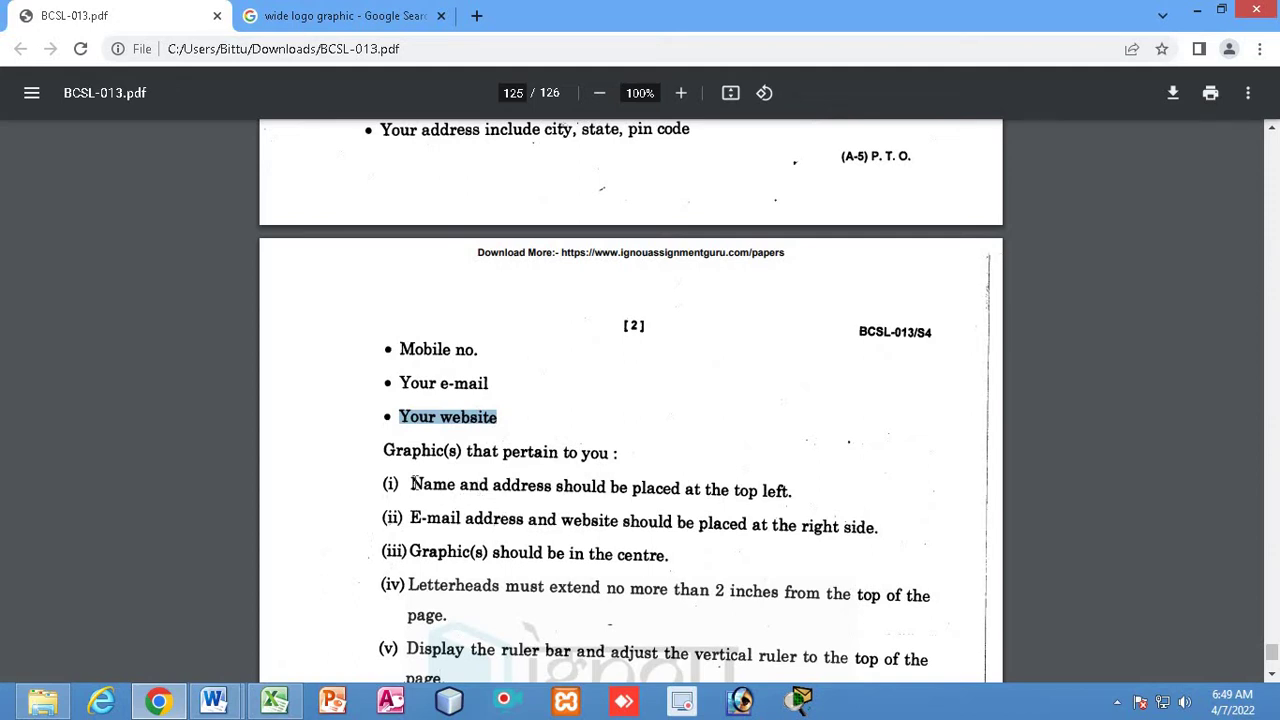
scroll(427, 477, "down", 1)
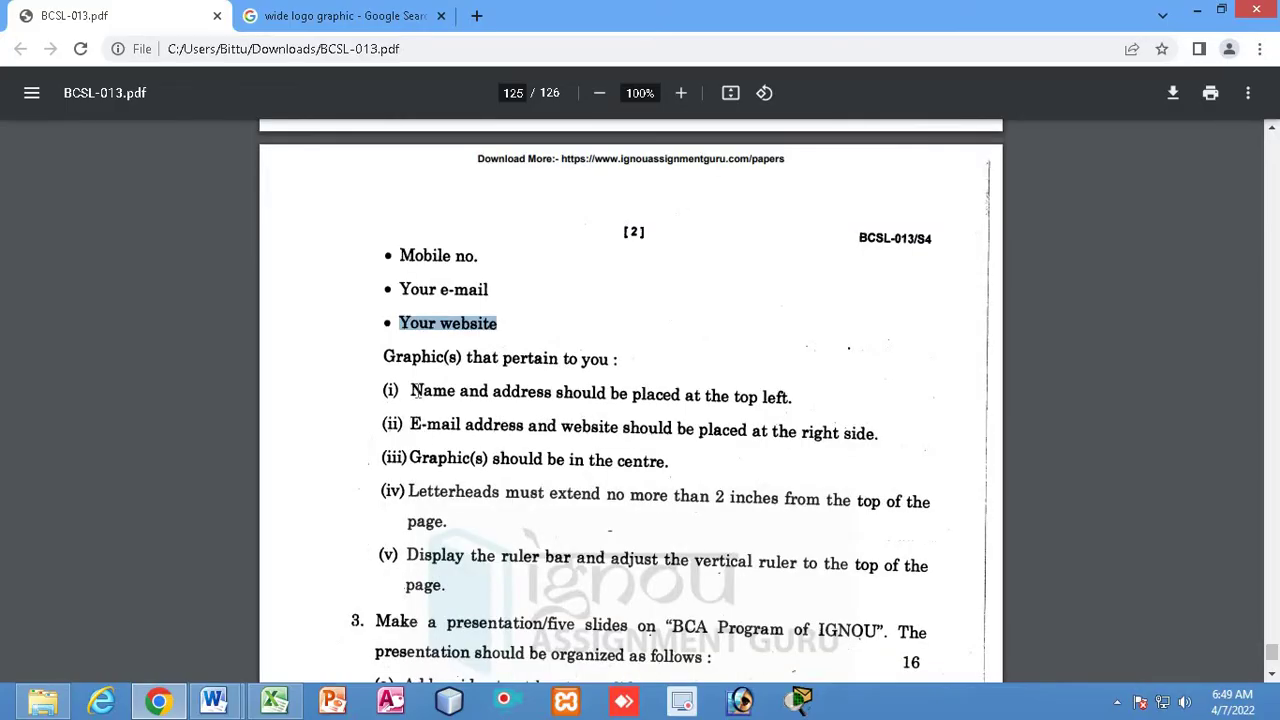
left_click_drag(416, 391, 797, 400)
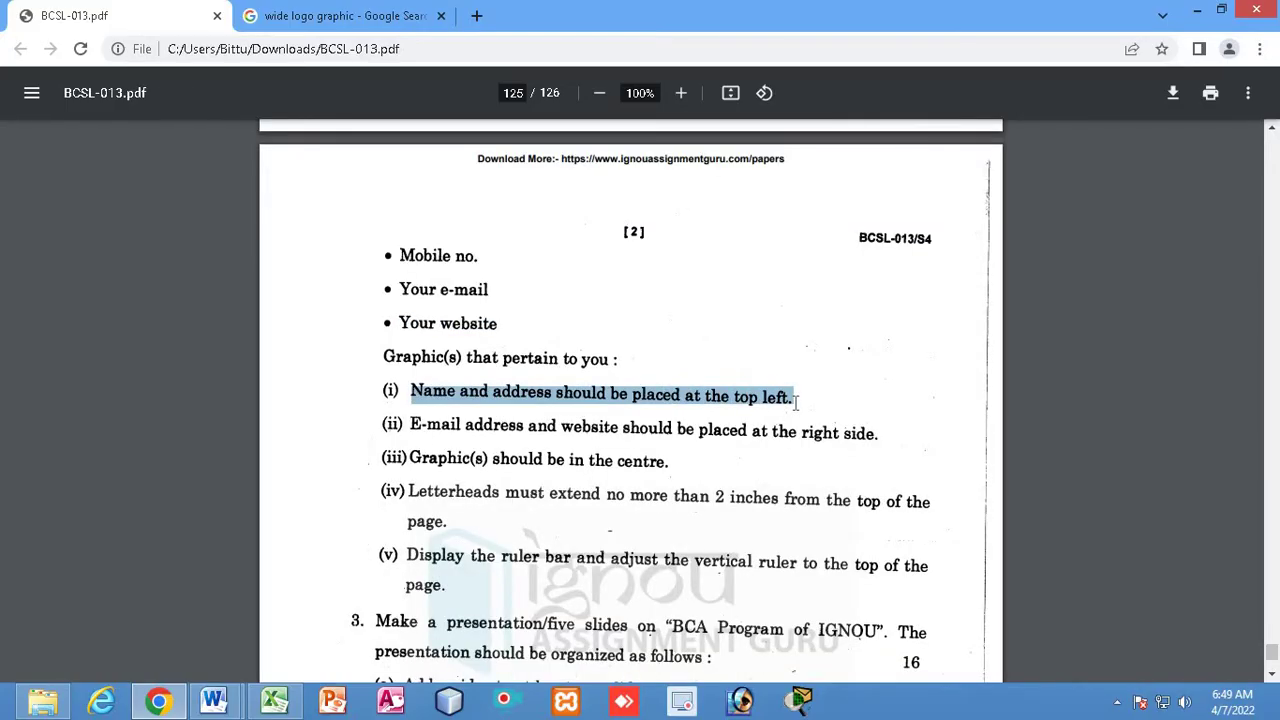
left_click_drag(408, 428, 875, 432)
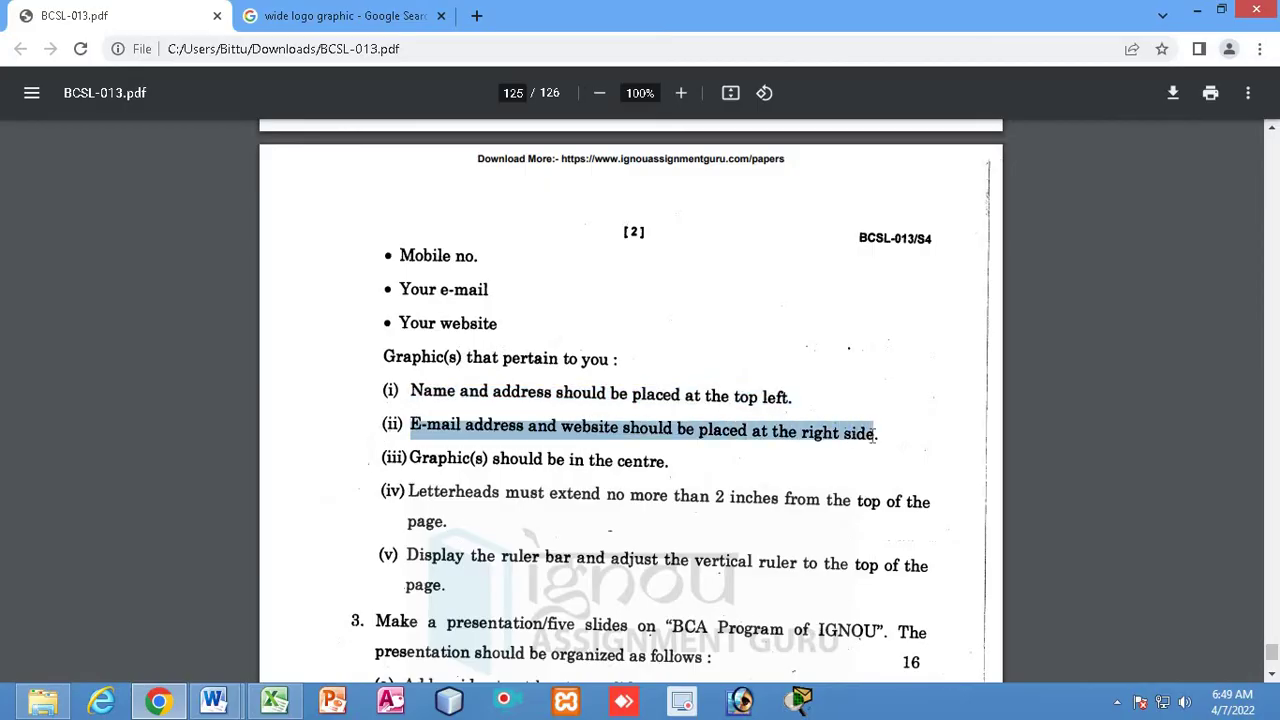
left_click_drag(419, 461, 690, 457)
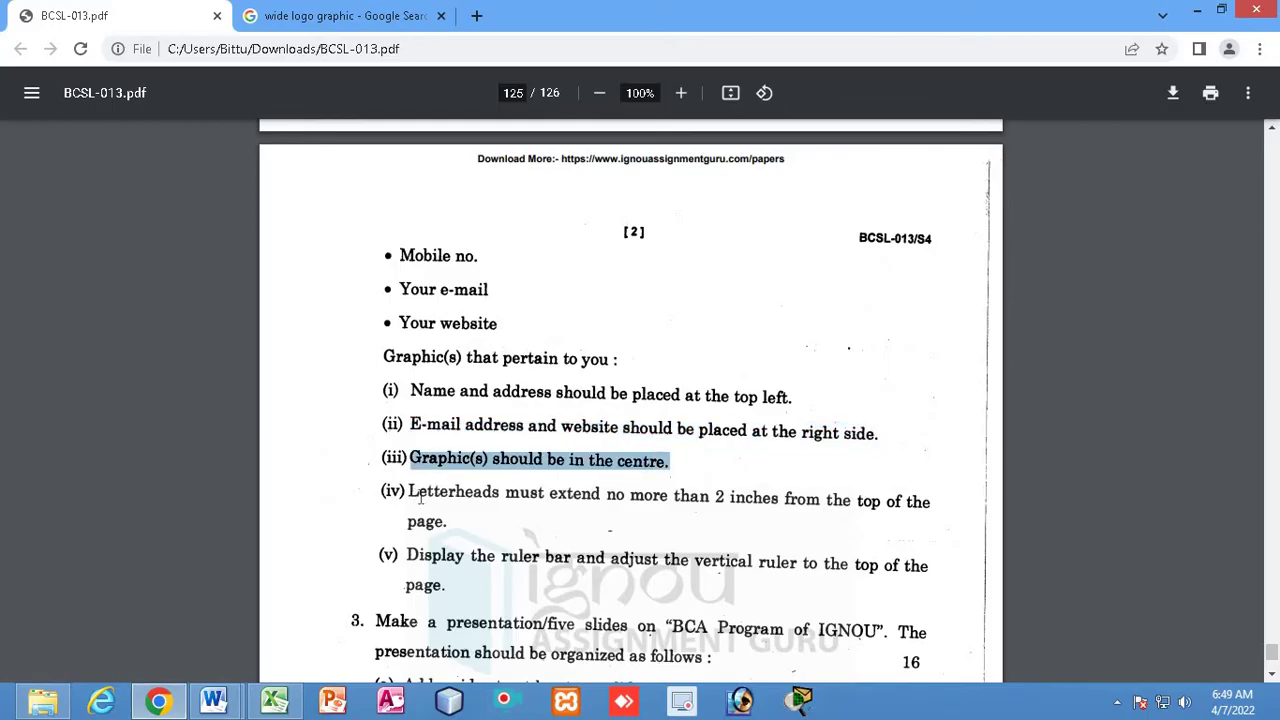
left_click_drag(408, 493, 852, 499)
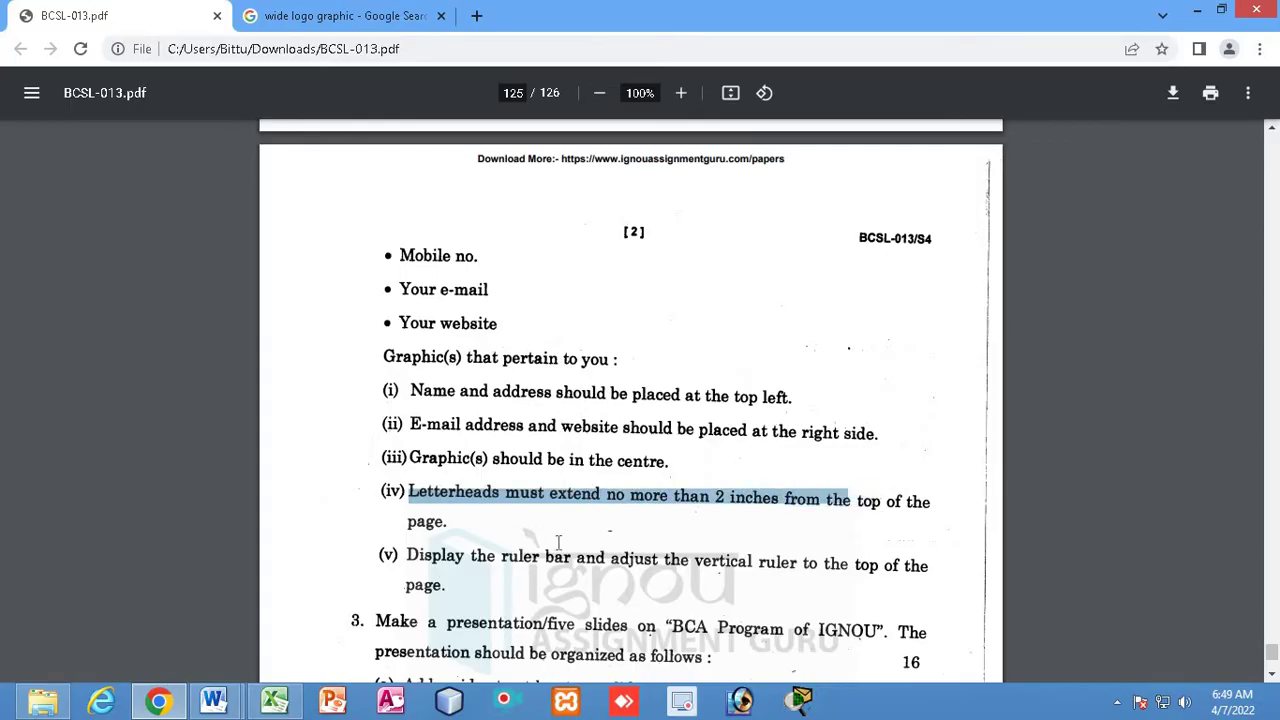
left_click_drag(558, 541, 495, 556)
left_click_drag(406, 556, 574, 560)
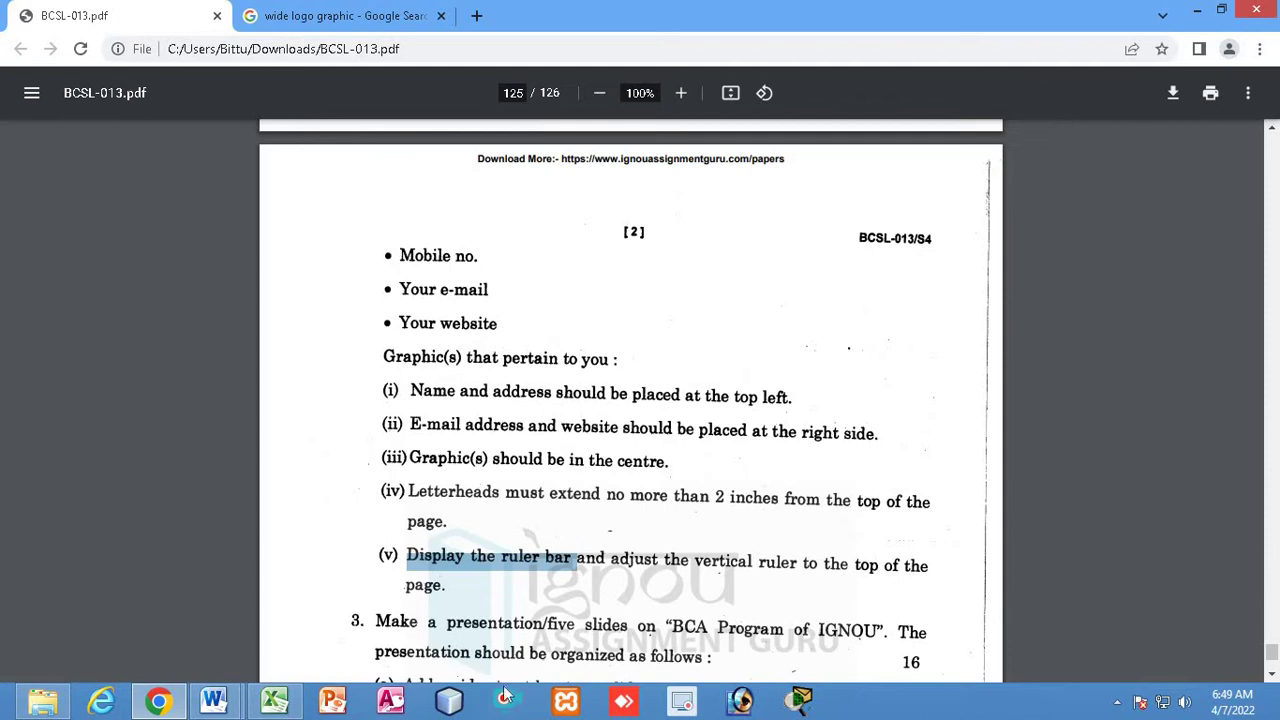
In the blank Document2, set the paper size to A4 with Narrow margins
mouse_move(213, 700)
left_click(334, 637)
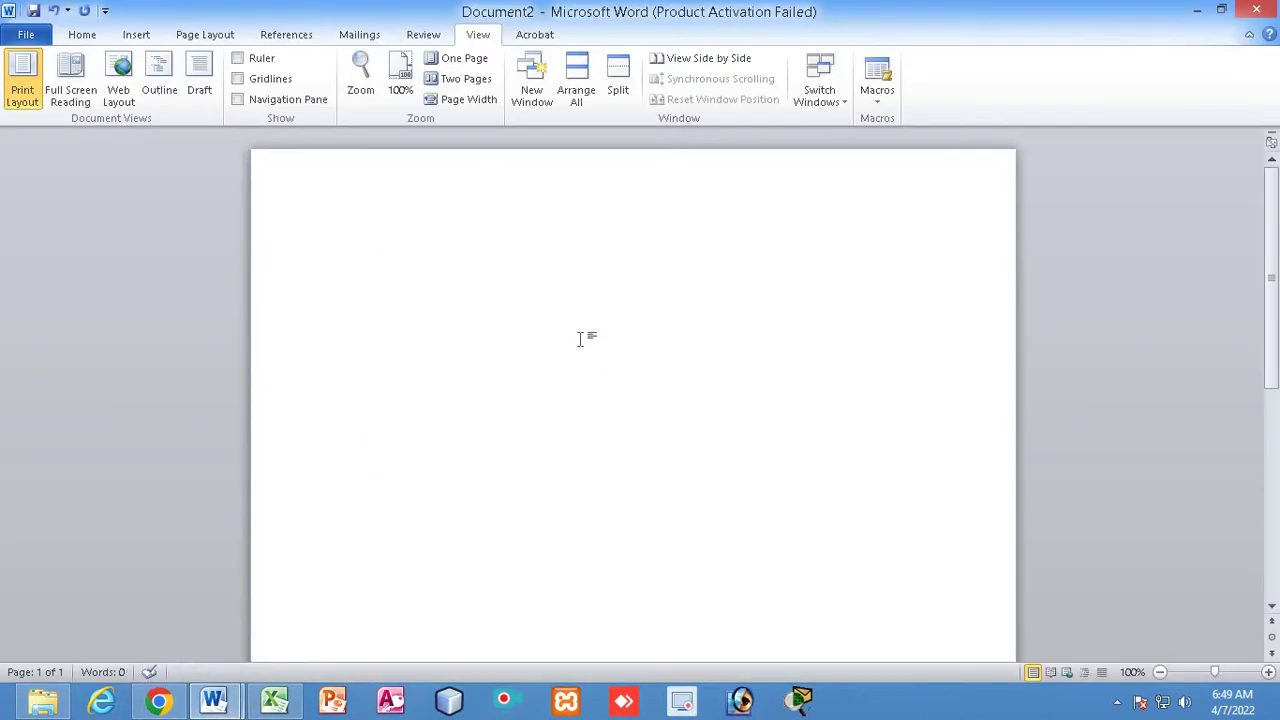
left_click(82, 35)
left_click(222, 36)
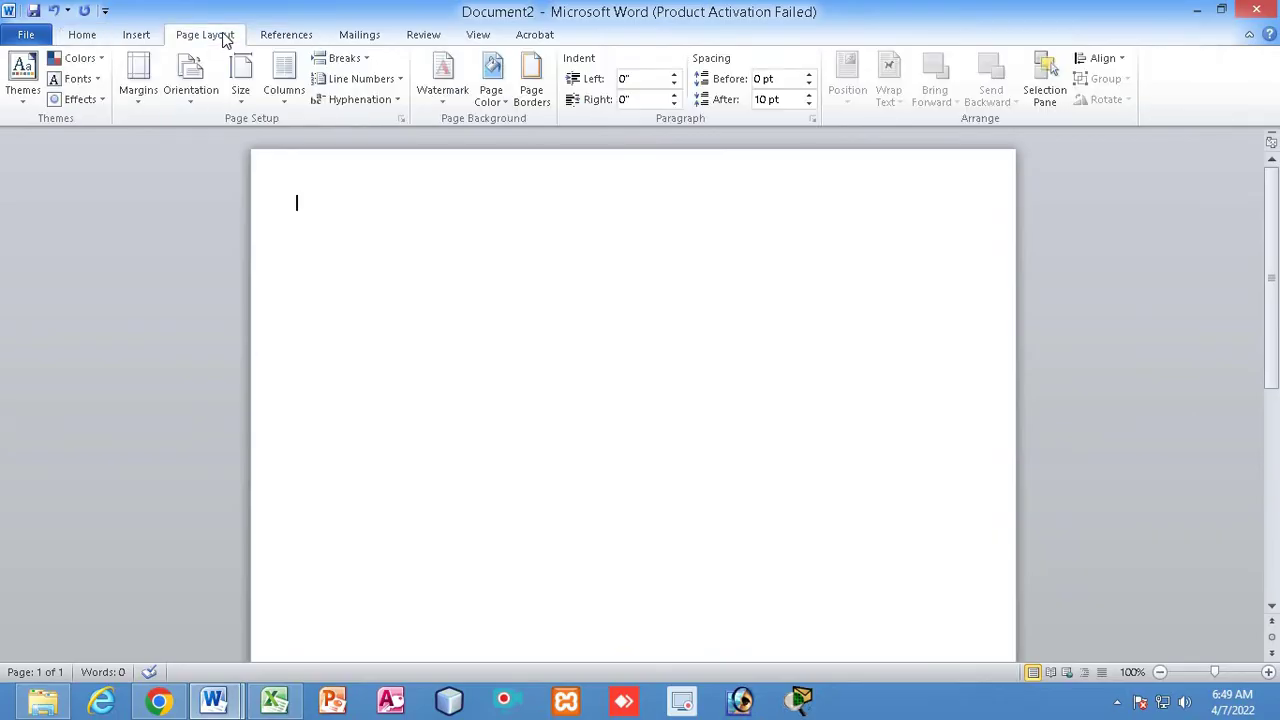
left_click(240, 88)
left_click(300, 333)
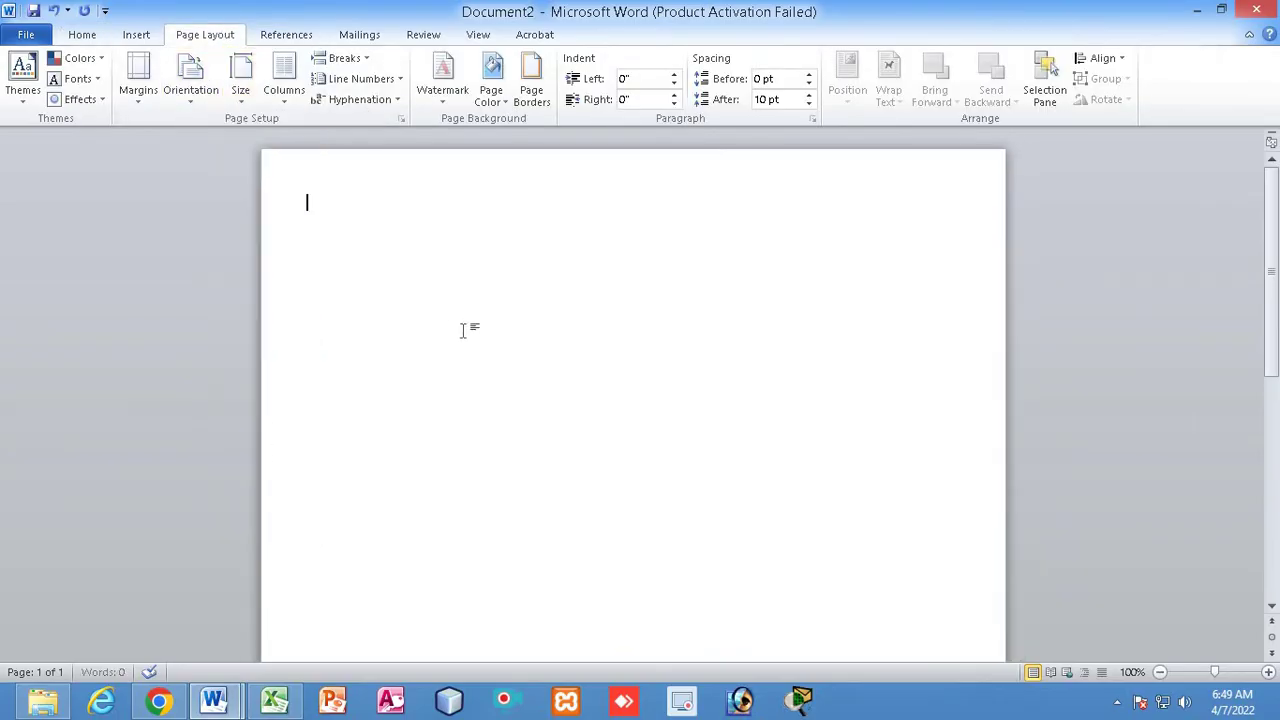
left_click(192, 88)
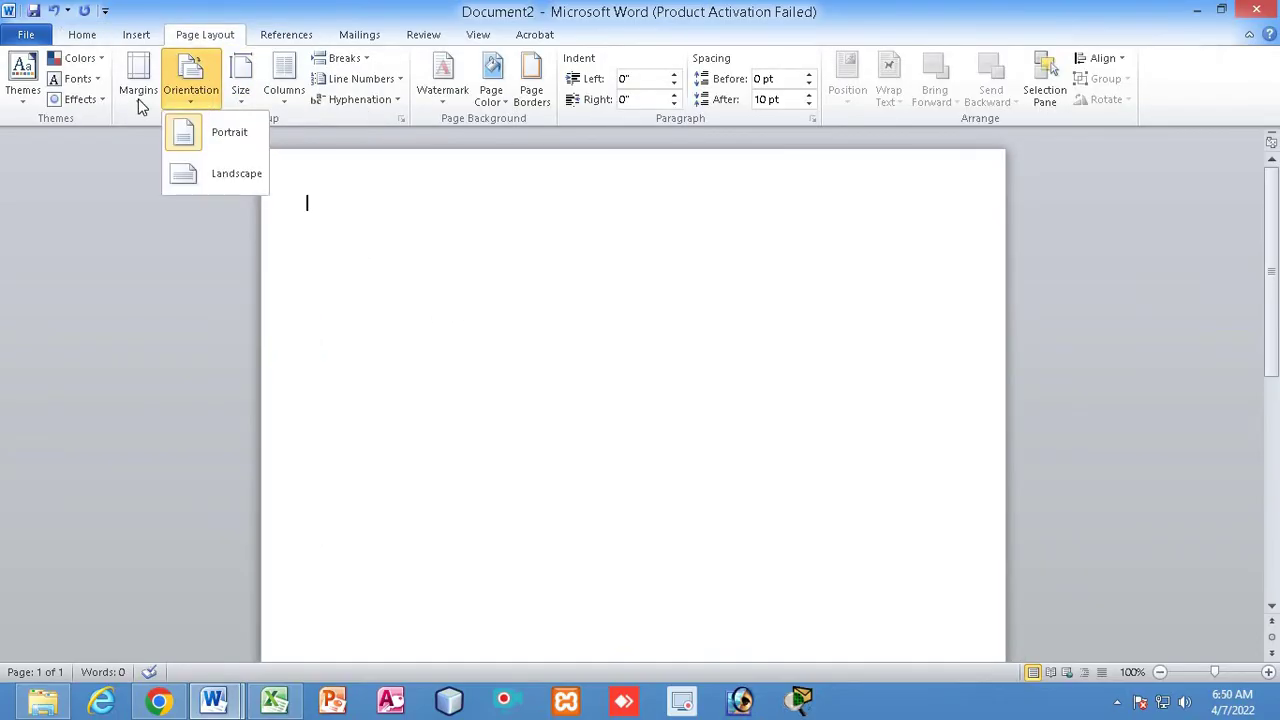
left_click(140, 100)
left_click(190, 250)
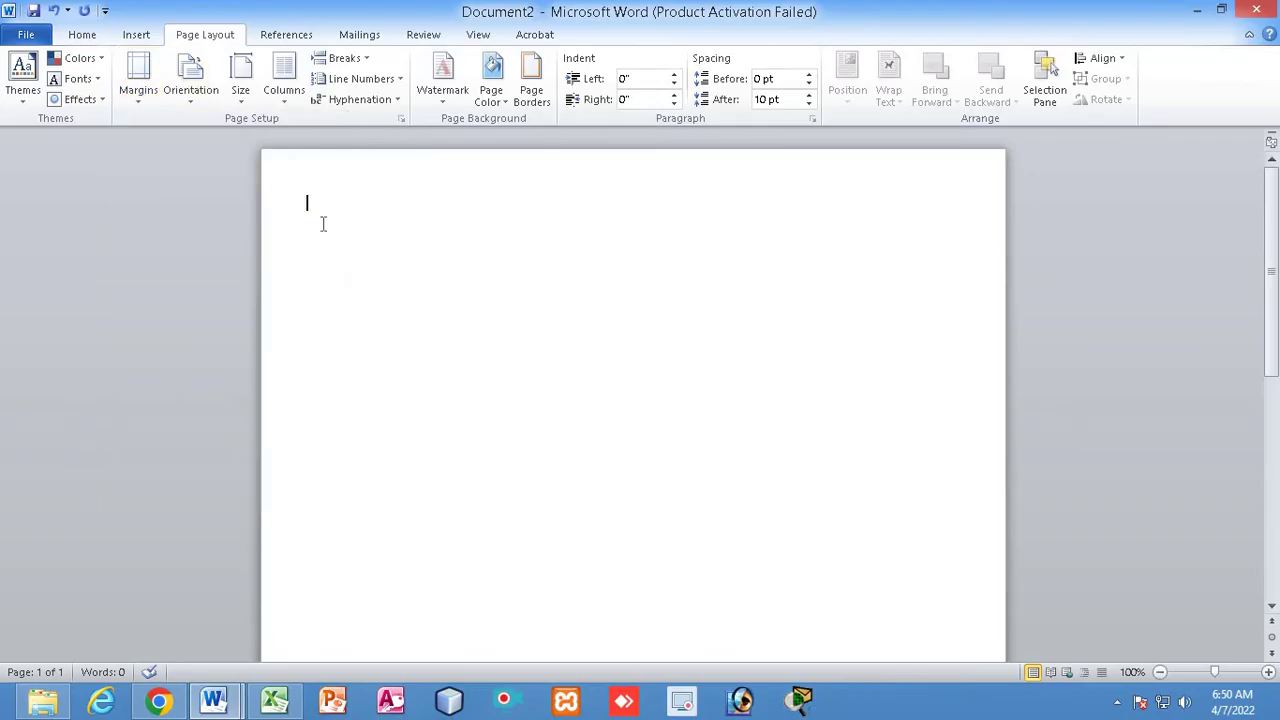
Insert a 3-column, 1-row table and type the author's full name in the first cell
left_click(136, 34)
left_click(149, 95)
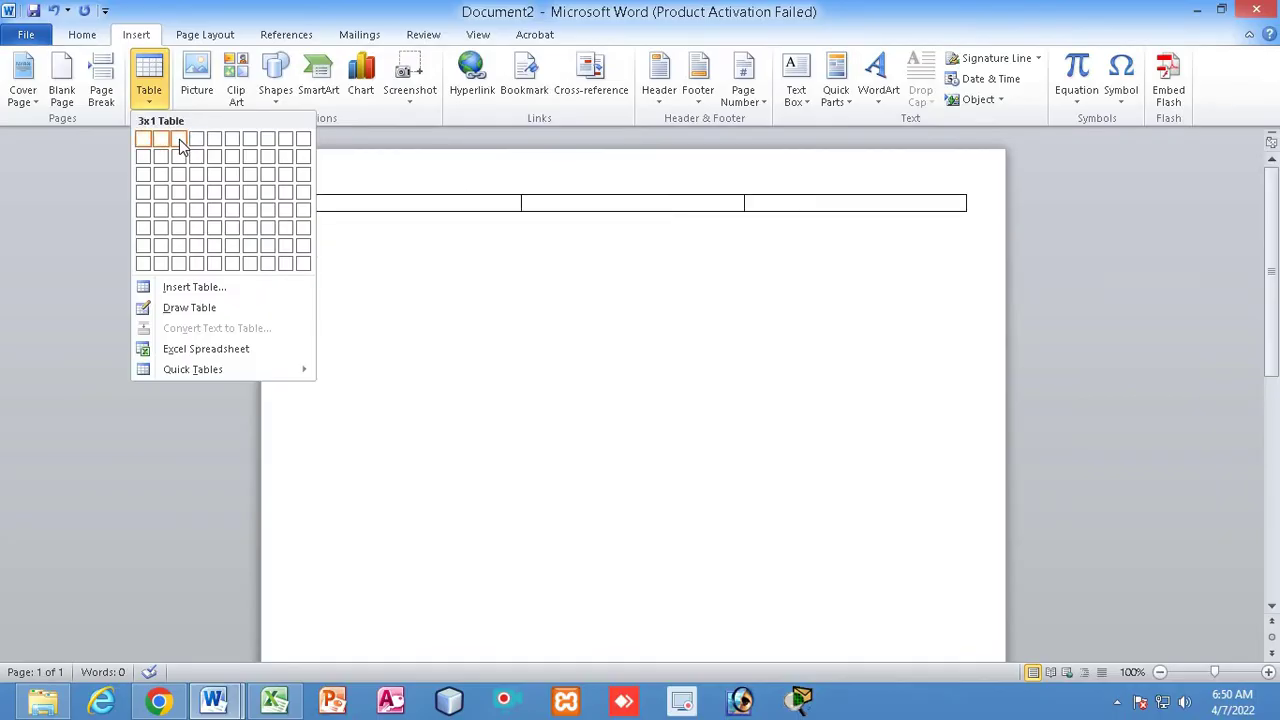
left_click(181, 146)
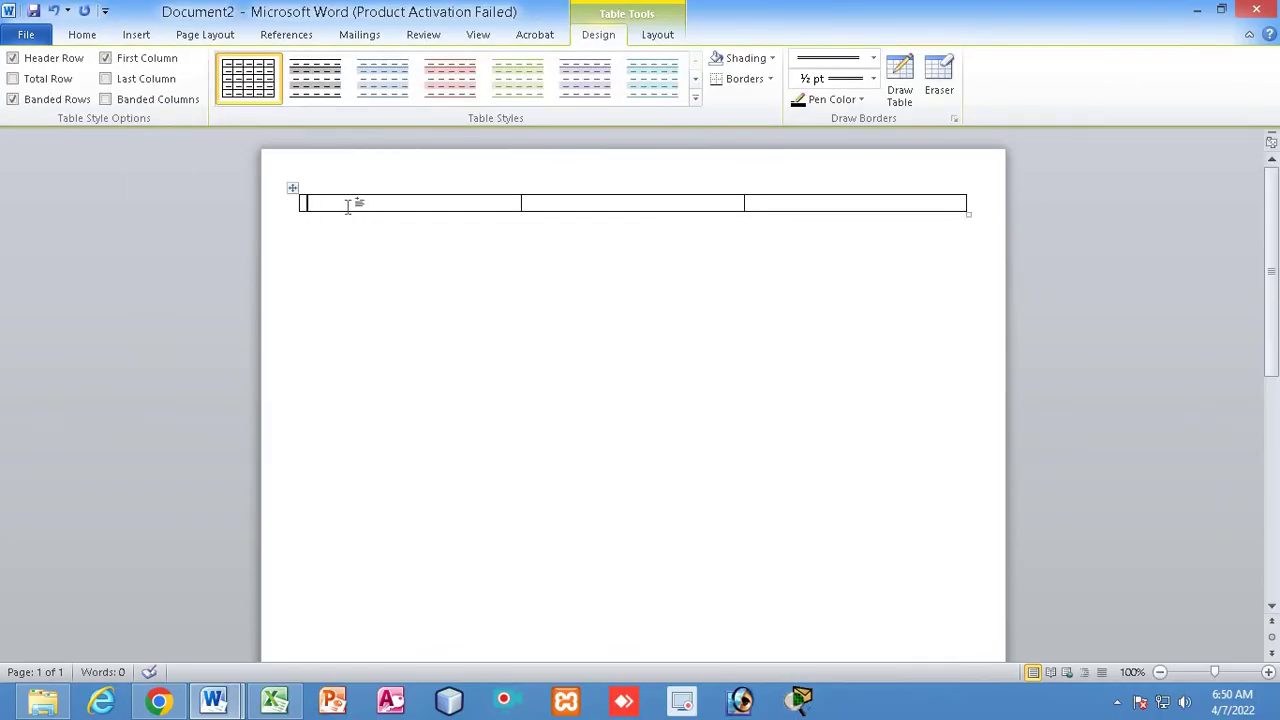
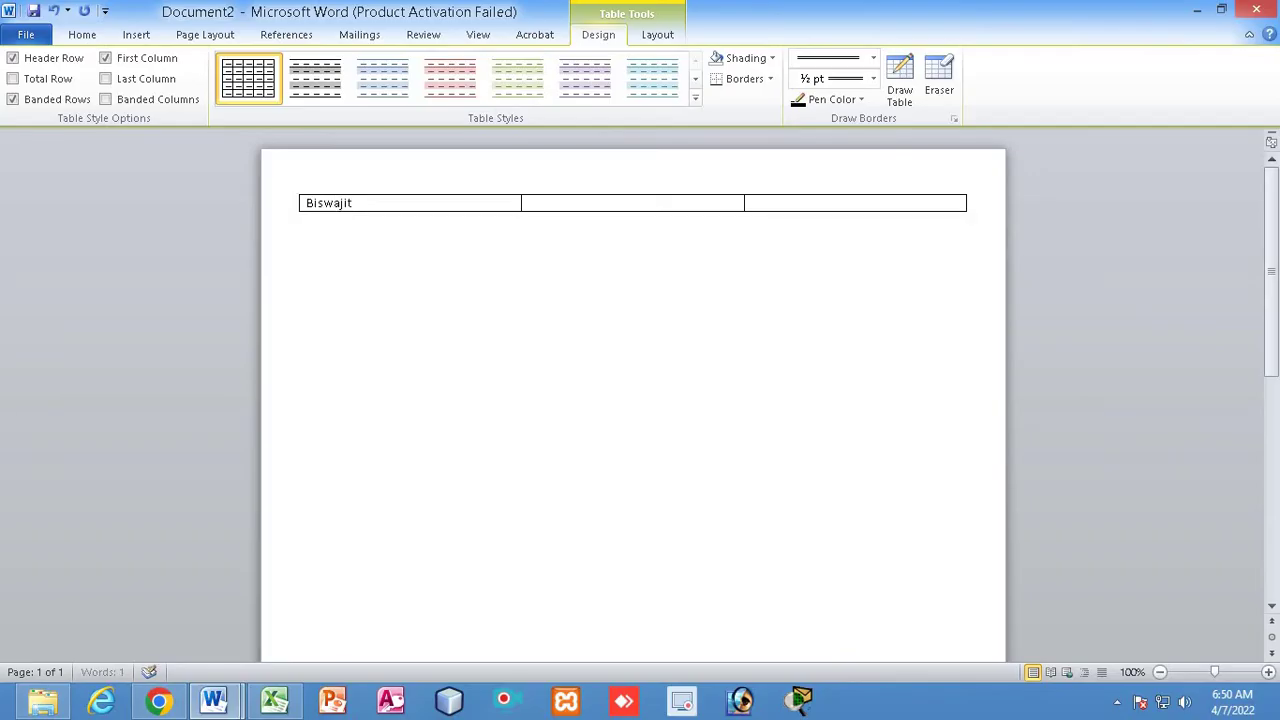
key("Return")
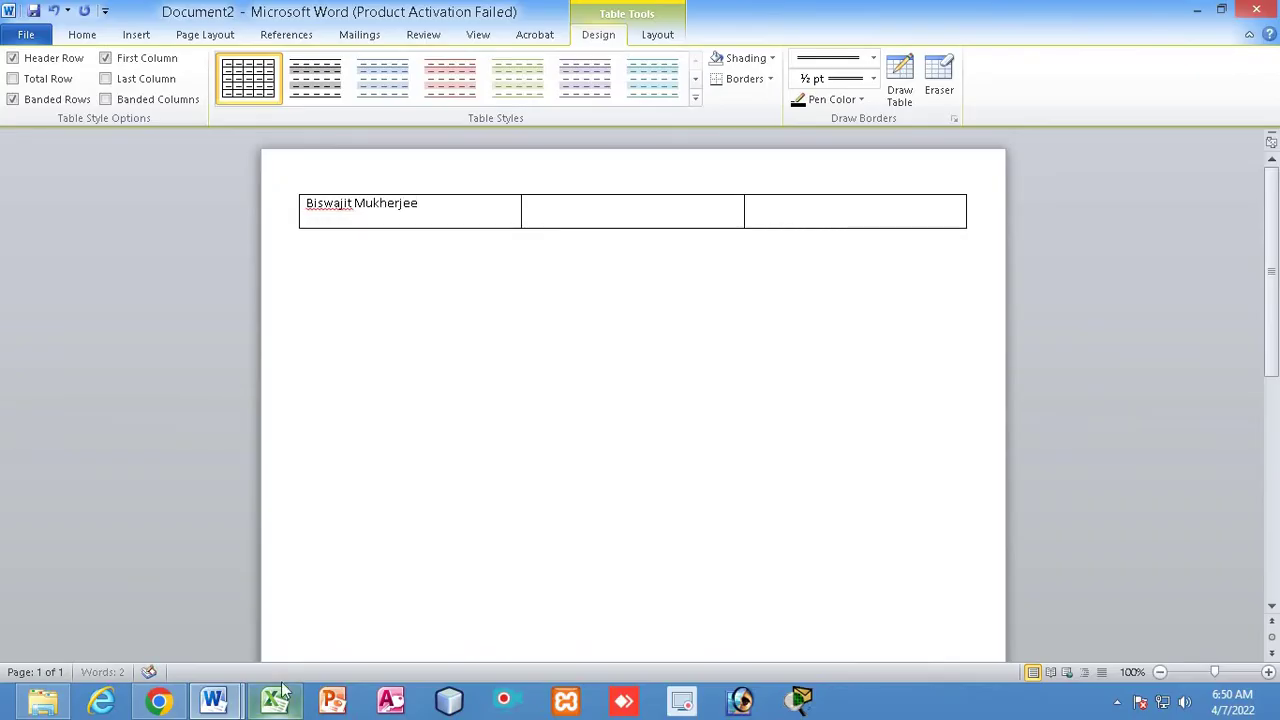
In BCSL-013.pdf, highlight the name, address, mobile and top-left placement requirements
left_click(158, 700)
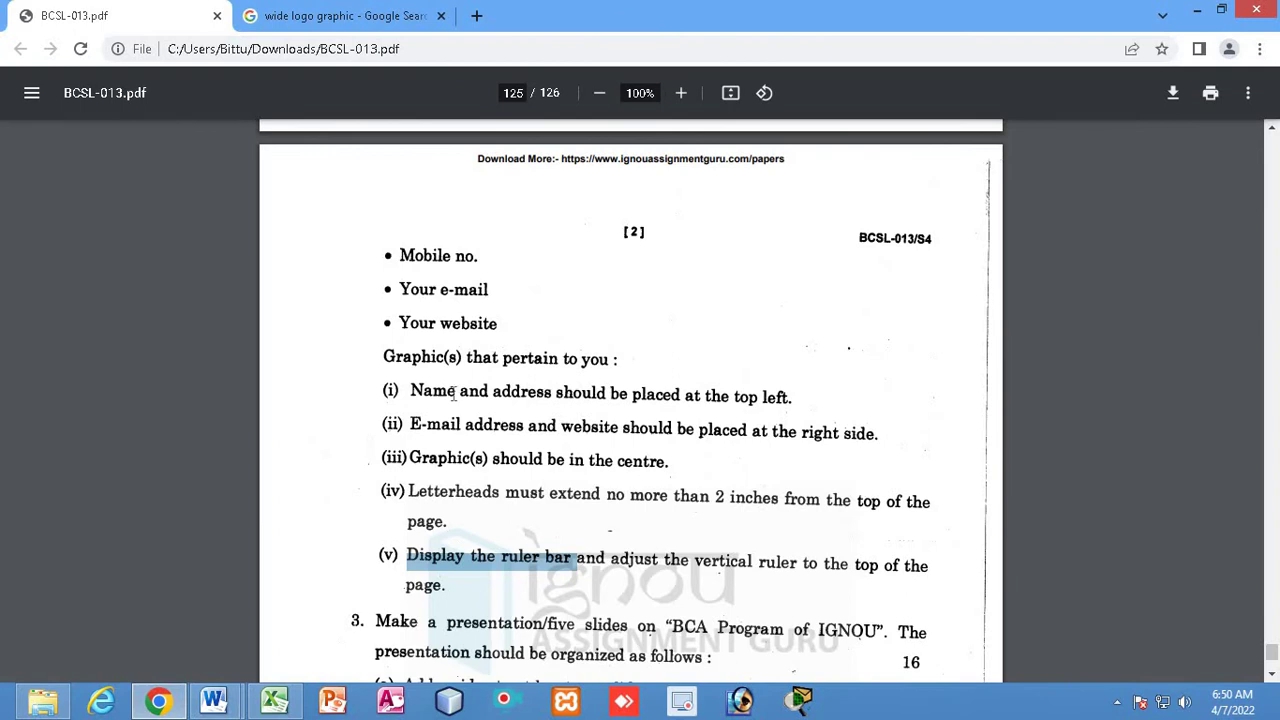
scroll(433, 370, "up", 3)
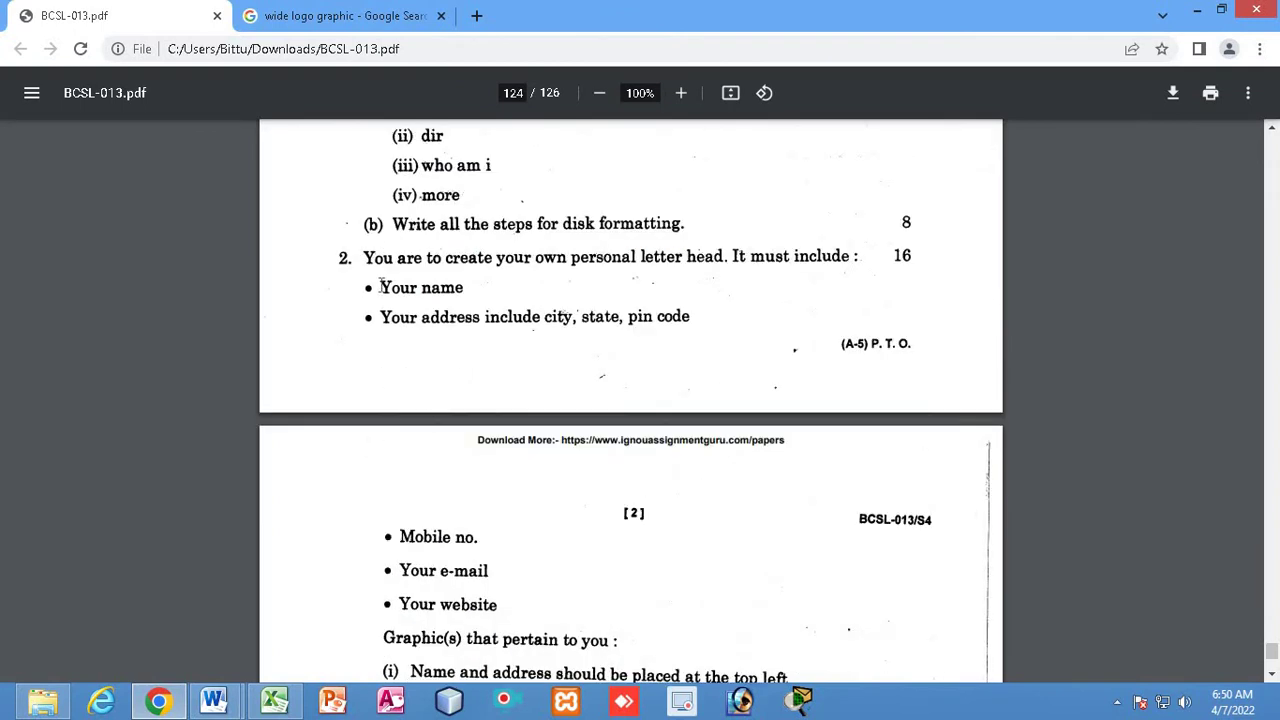
left_click_drag(380, 287, 476, 288)
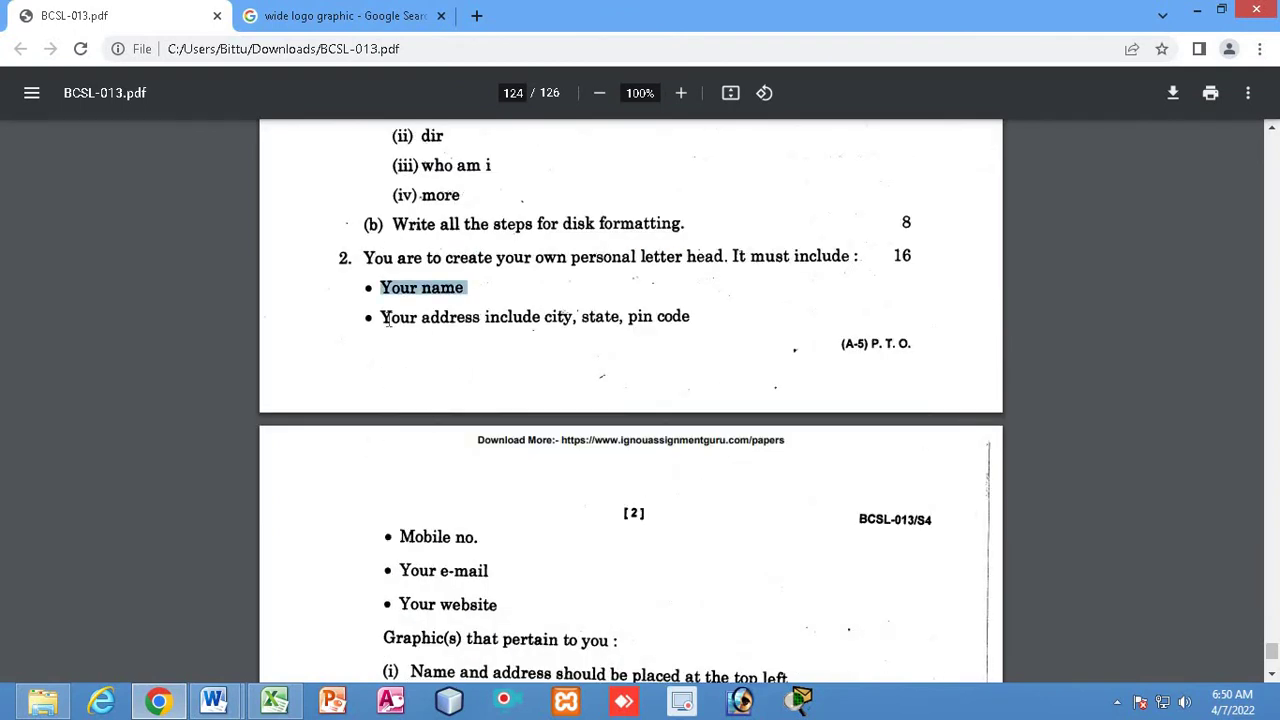
left_click_drag(383, 318, 688, 313)
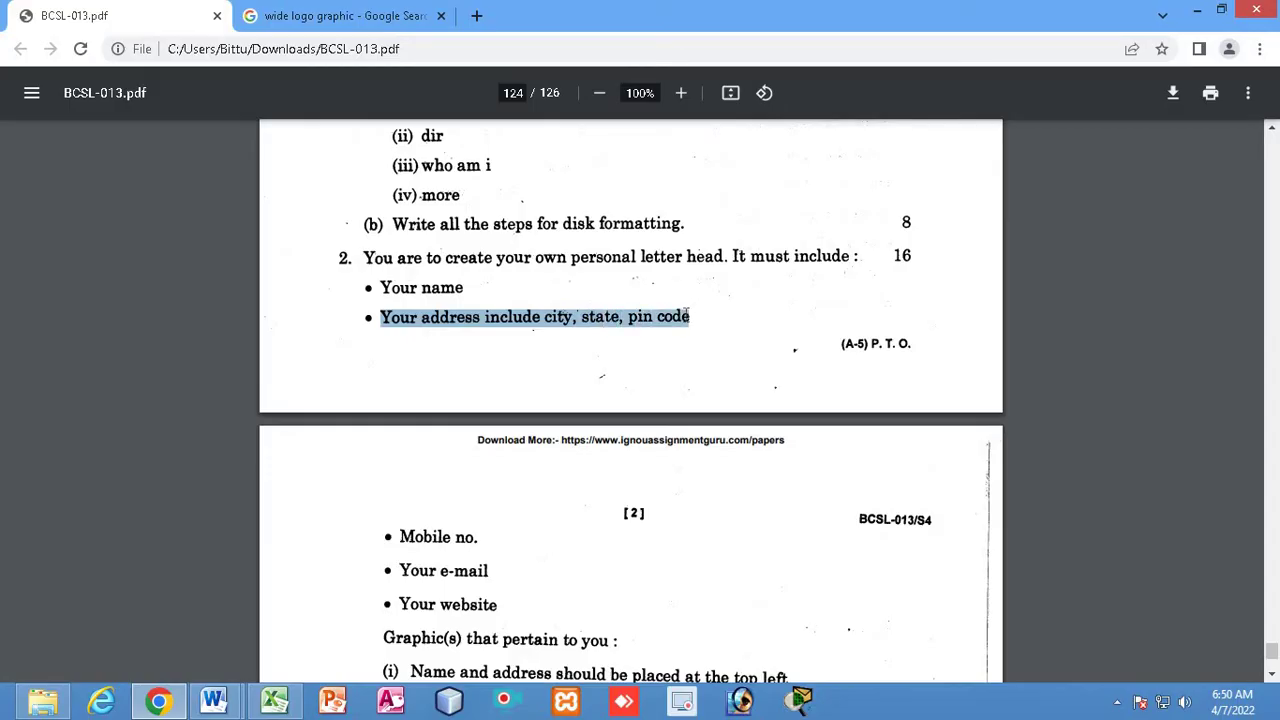
scroll(666, 382, "down", 2)
left_click_drag(403, 352, 515, 346)
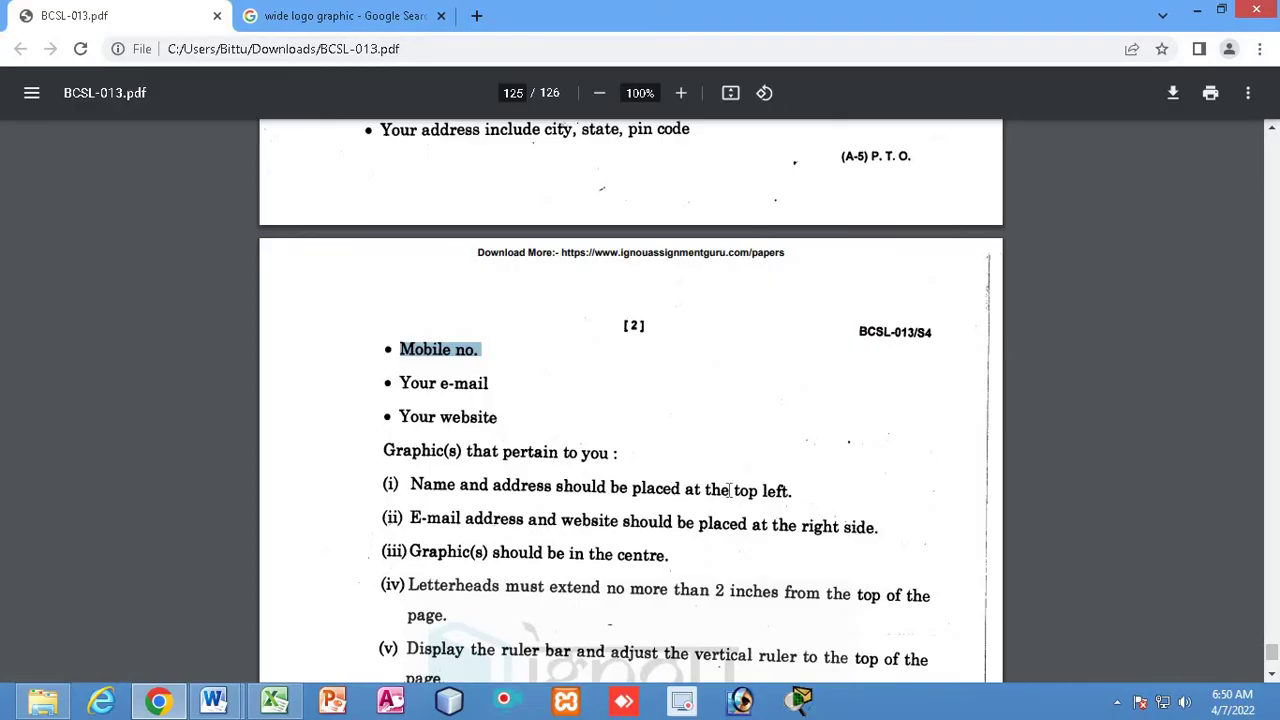
left_click_drag(730, 490, 791, 491)
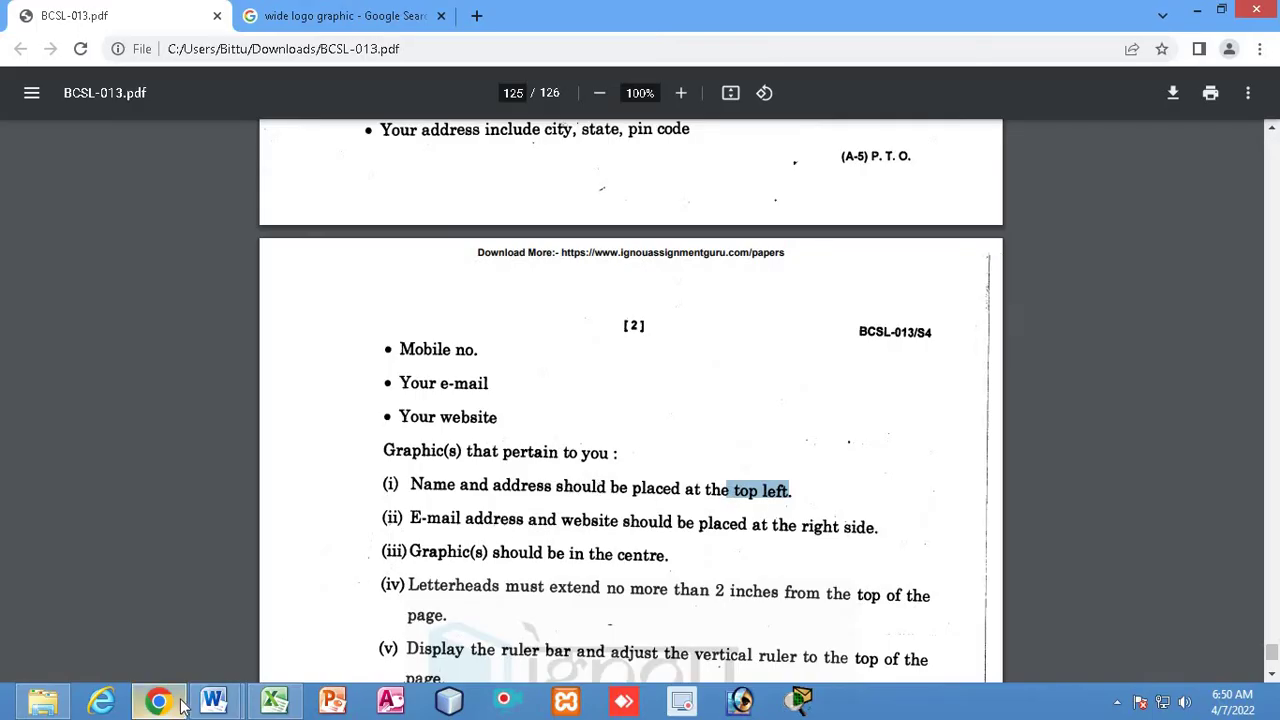
Under the name, add the correctly spelled Address label and the house-number line
mouse_move(213, 700)
left_click(325, 612)
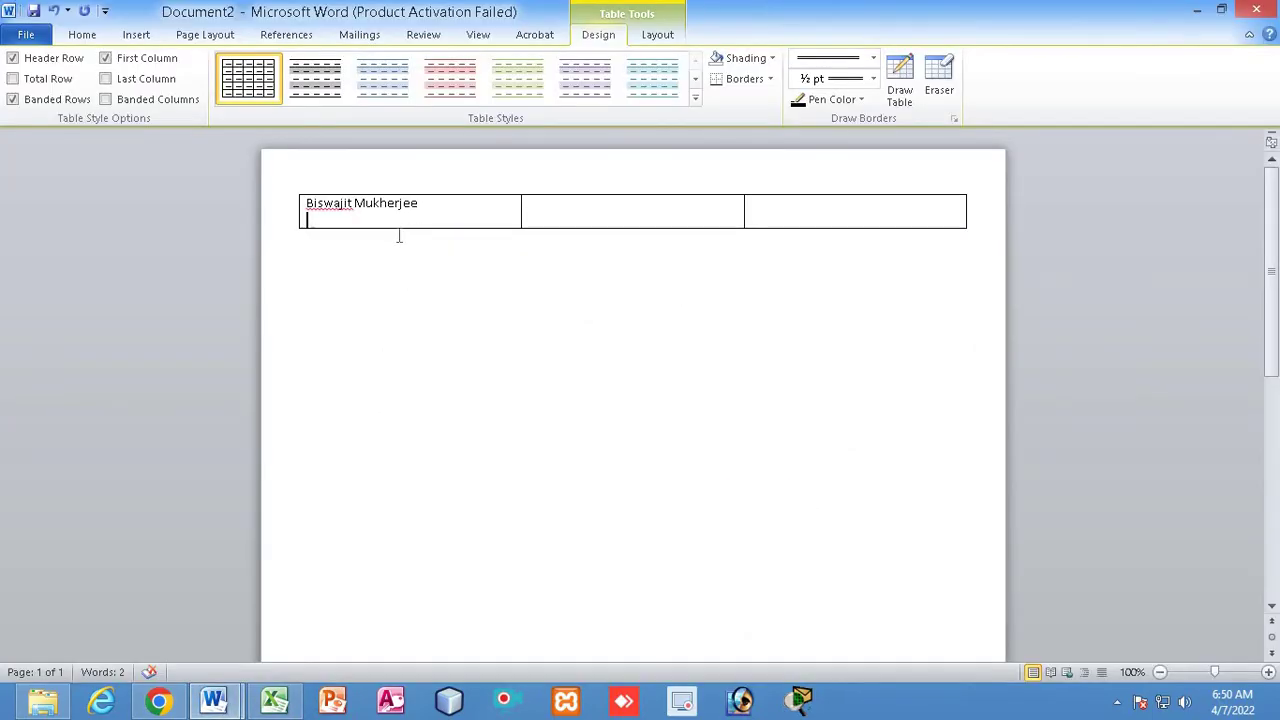
type("Add")
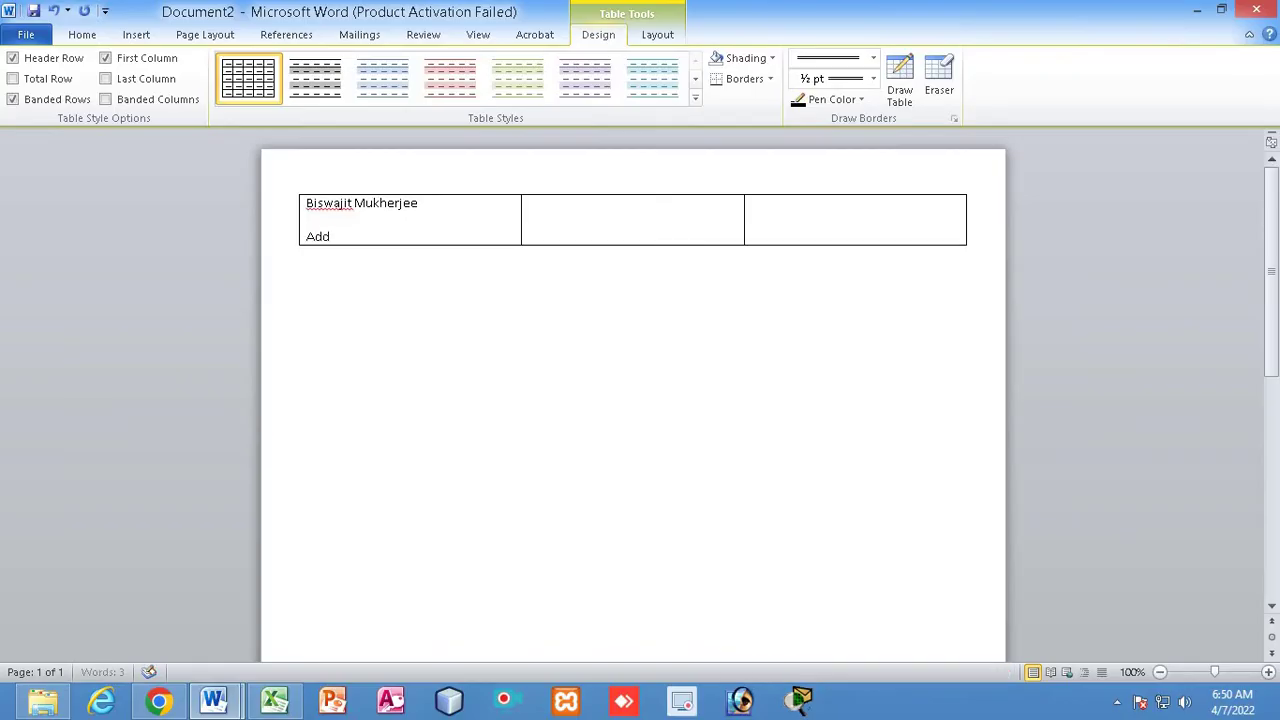
type("dress:")
left_click(322, 237)
key("Delete")
right_click(356, 242)
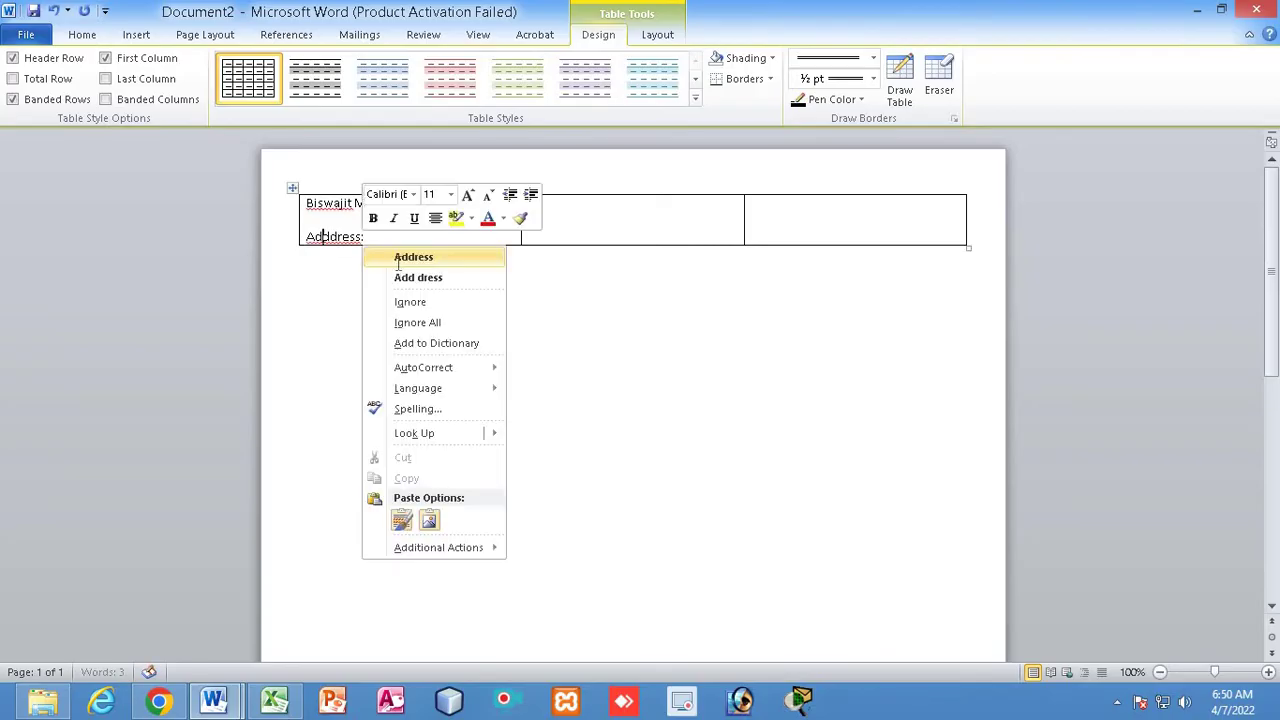
left_click(395, 258)
left_click(386, 236)
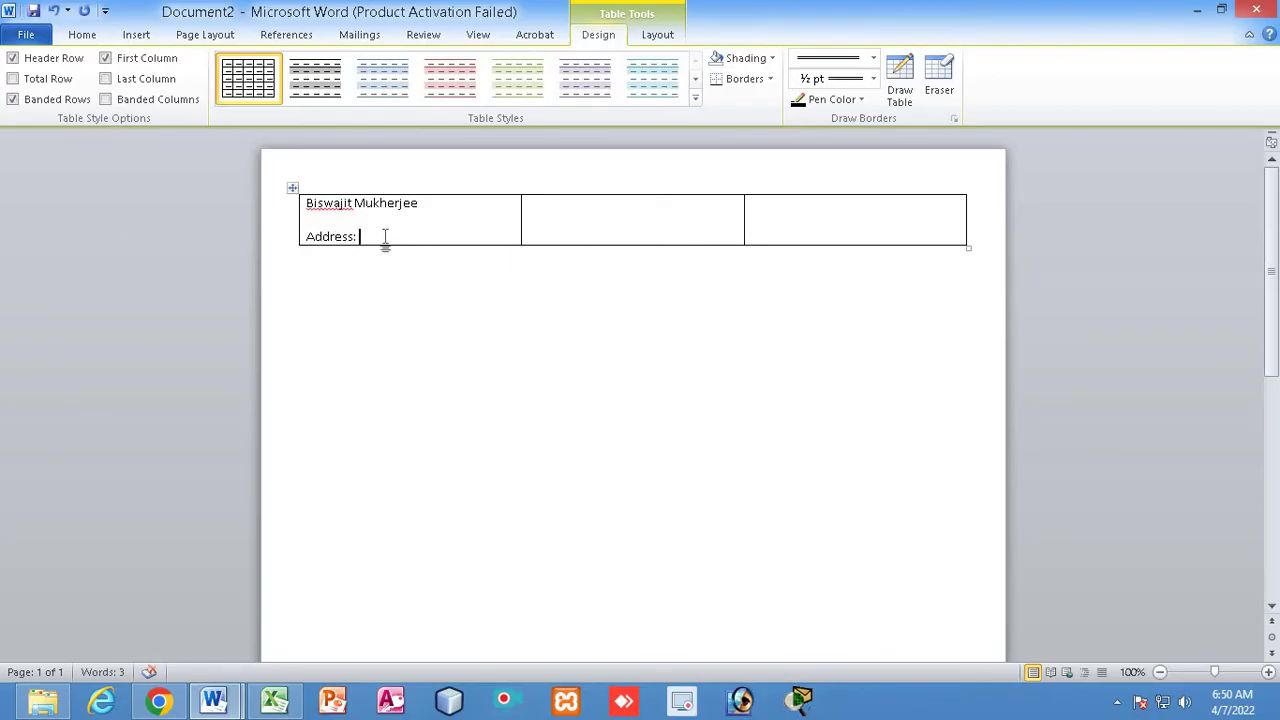
key("Return")
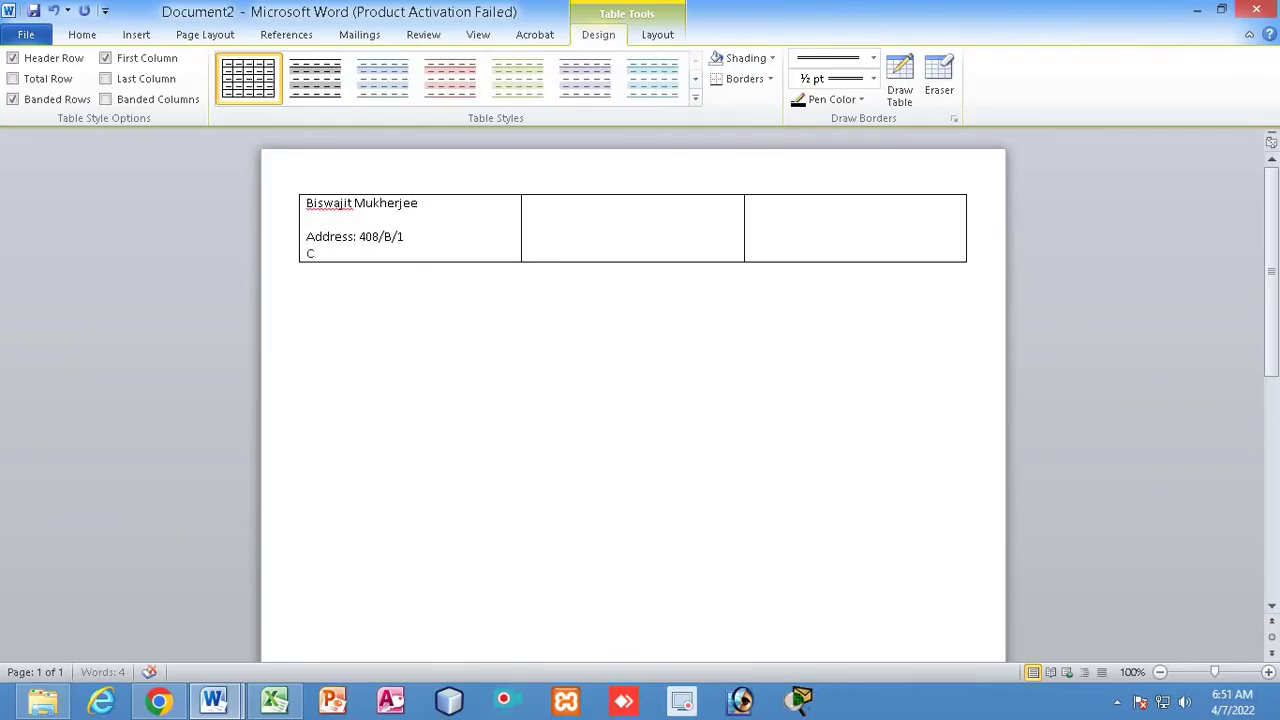
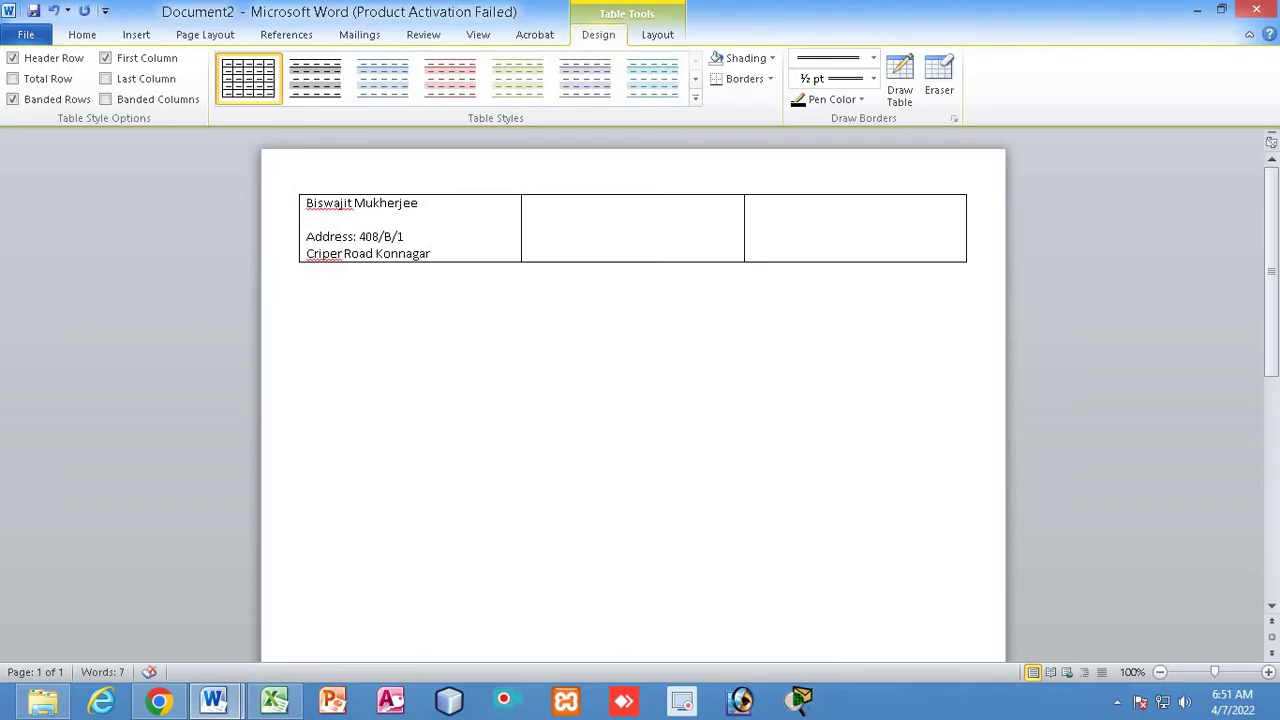
Add the street, town, district and PIN lines, then a Mobile line with the phone number
key("Return")
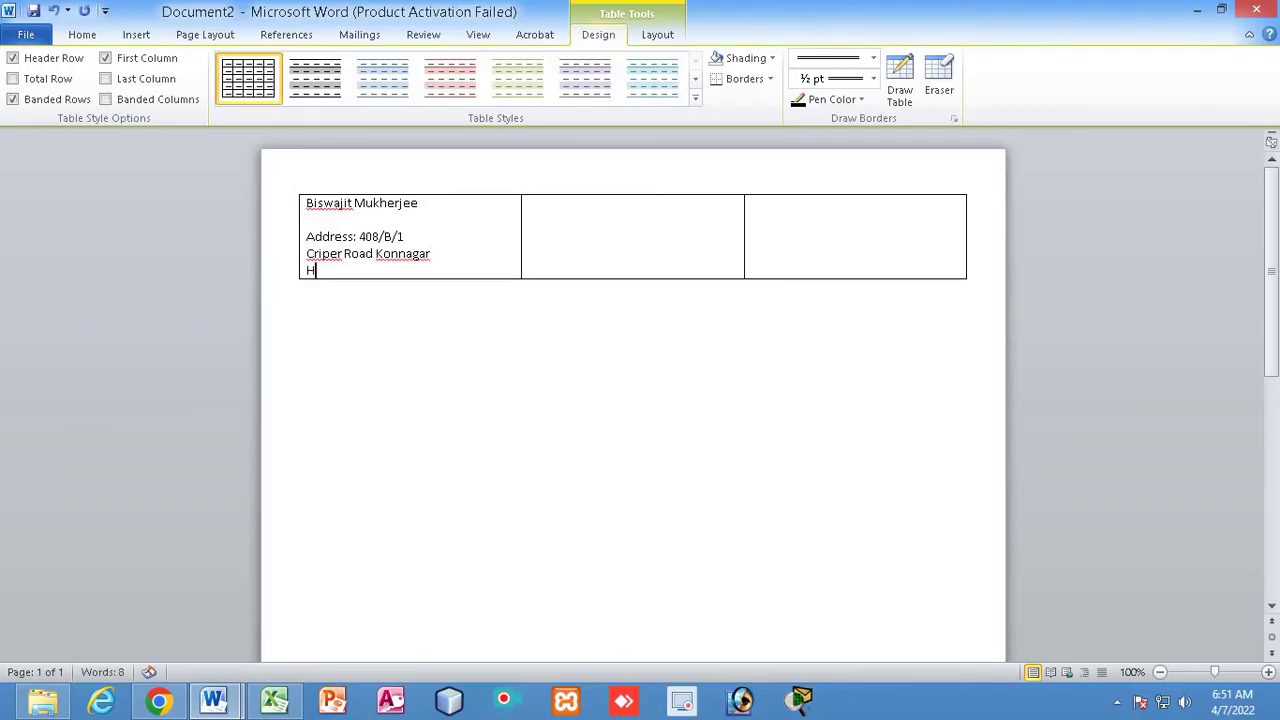
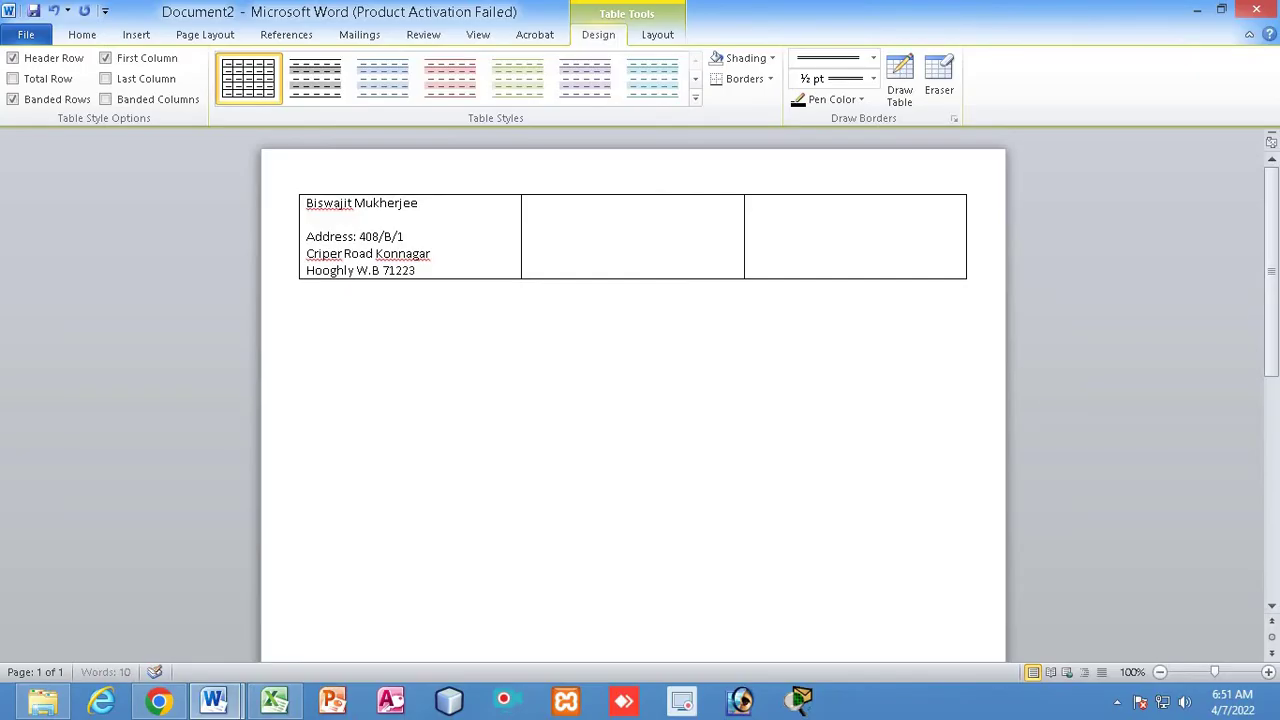
key("Return")
key("Return")
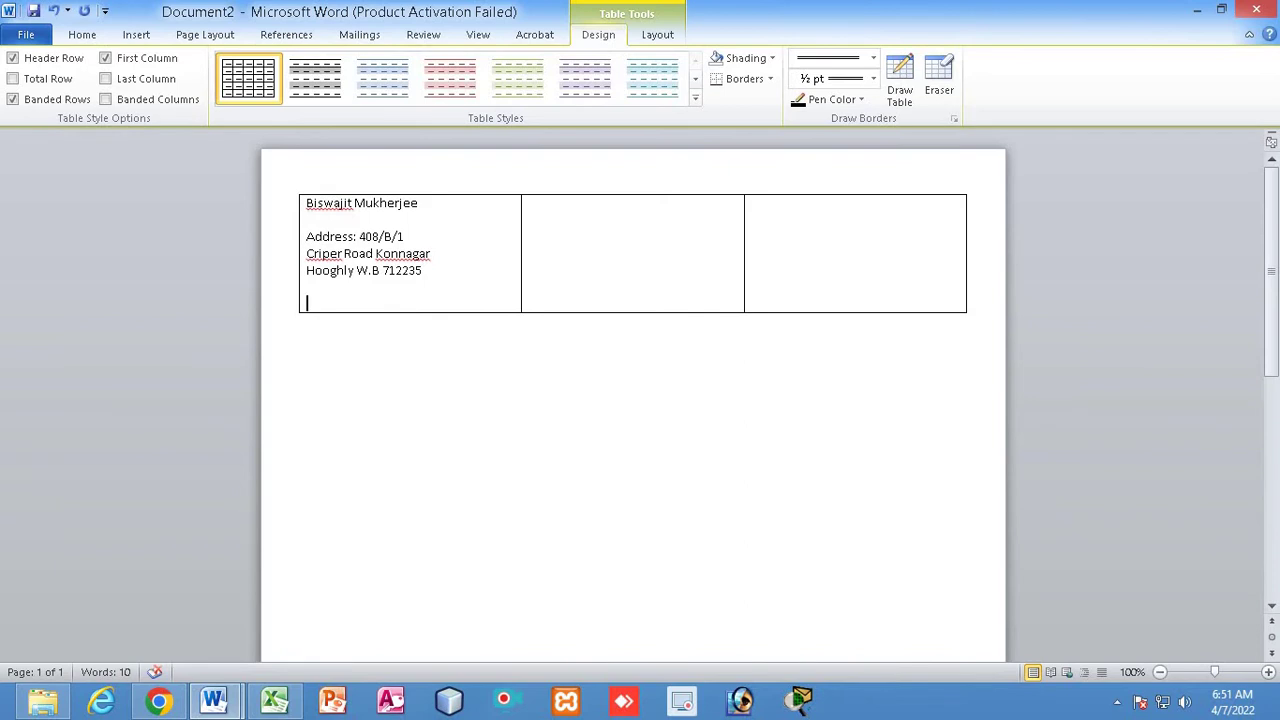
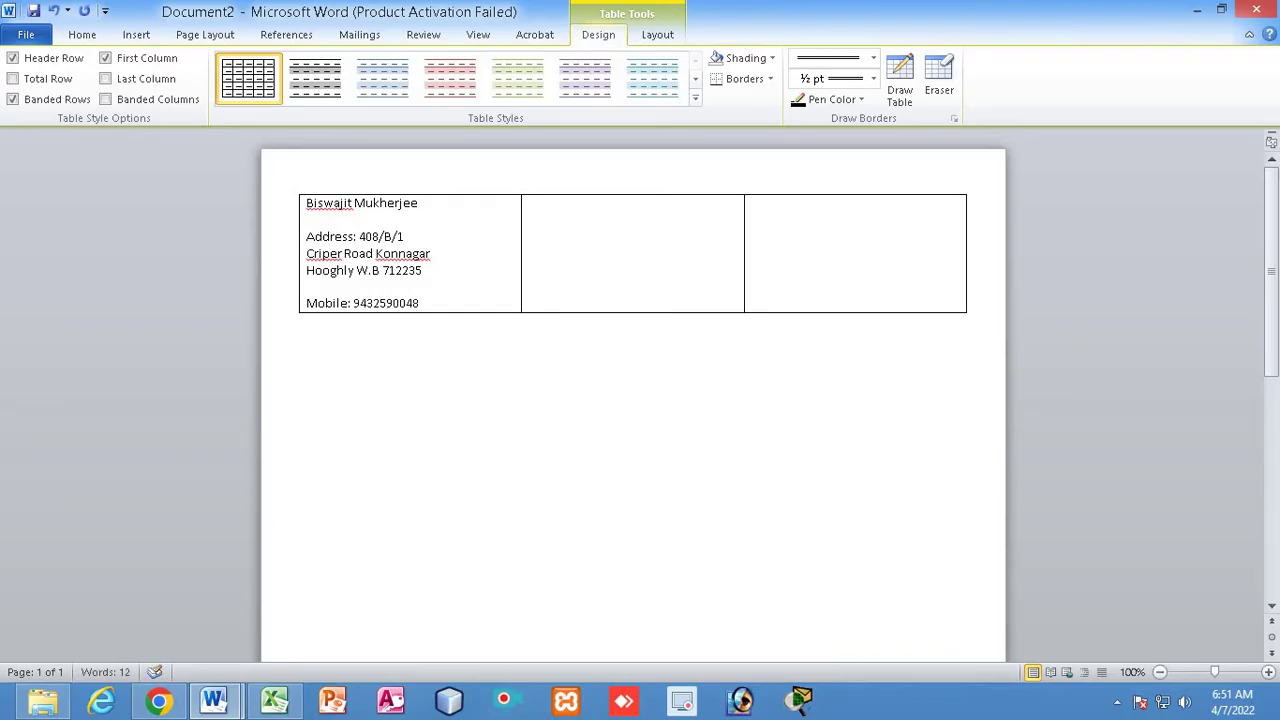
double_click(325, 303)
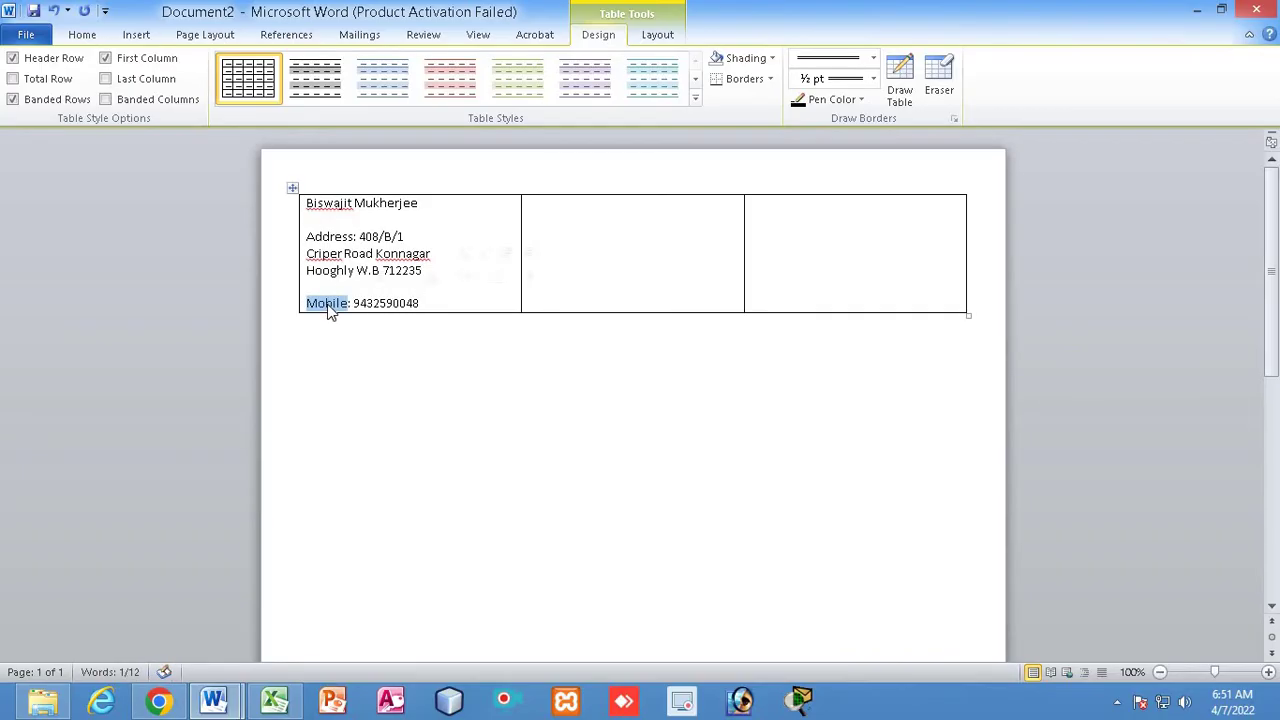
Make the Mobile: and Address: labels and the name bold
key("ctrl+b")
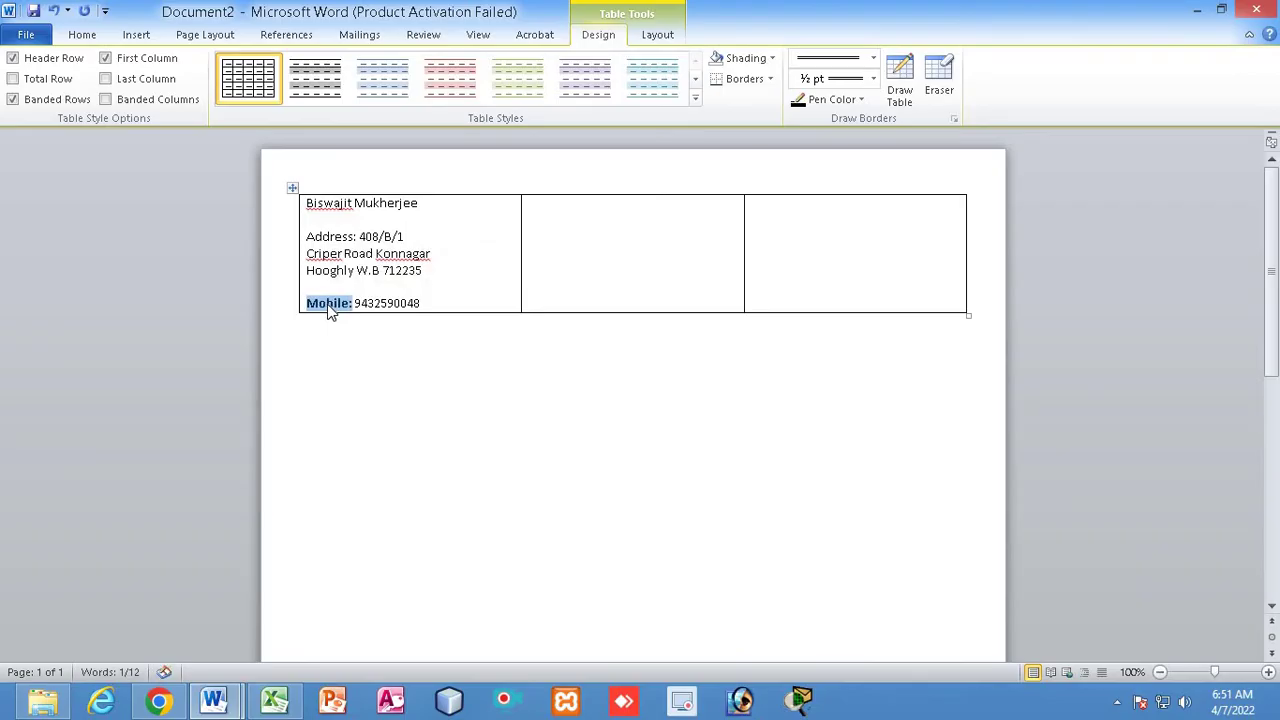
double_click(330, 237)
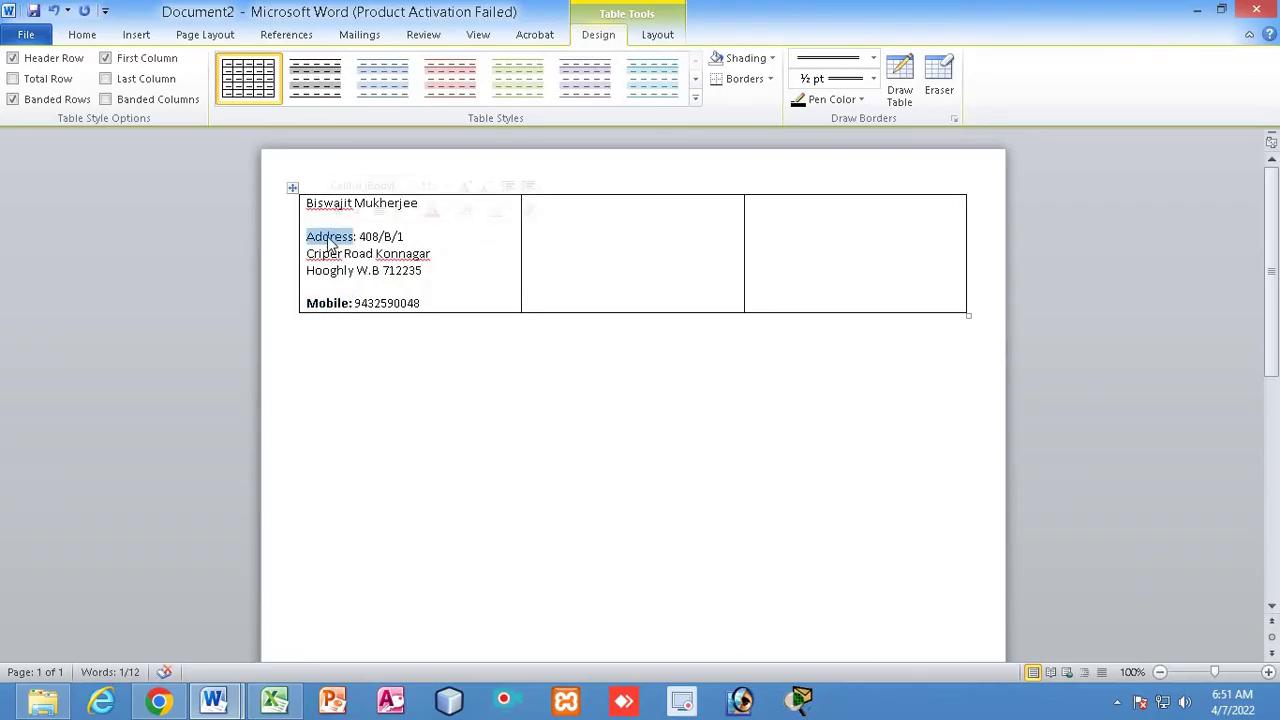
key("ctrl+b")
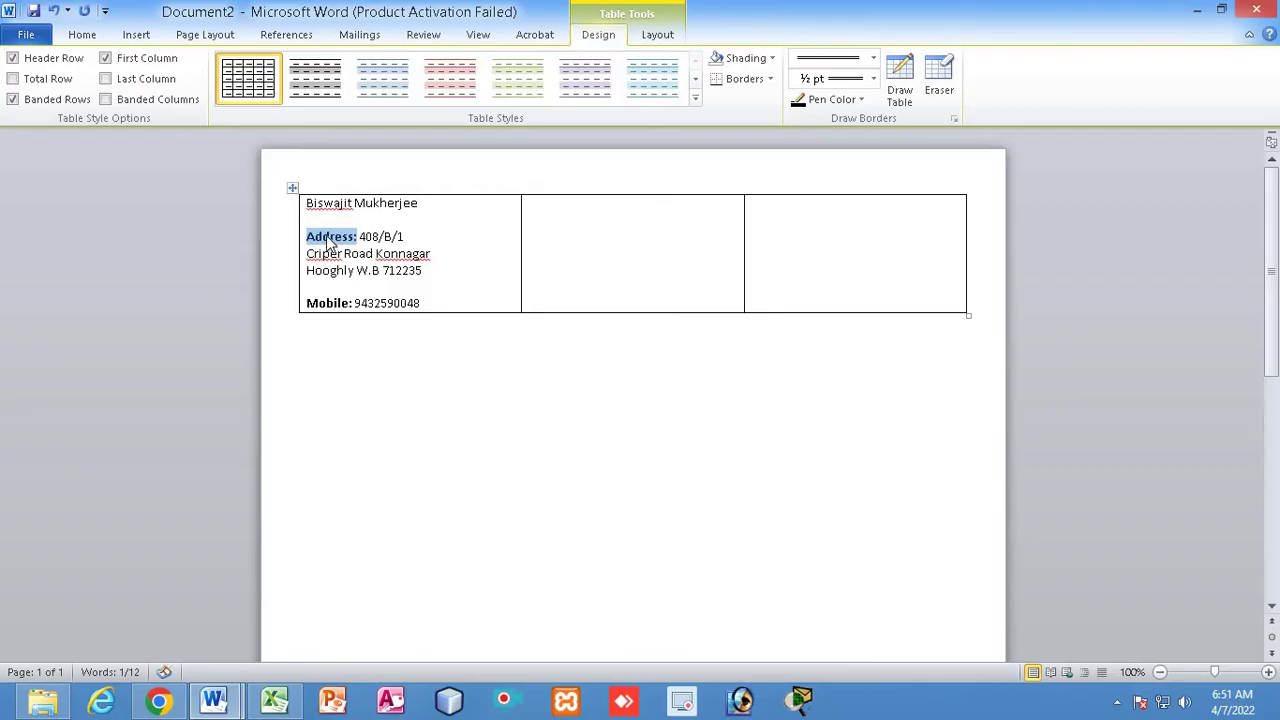
left_click_drag(308, 203, 450, 202)
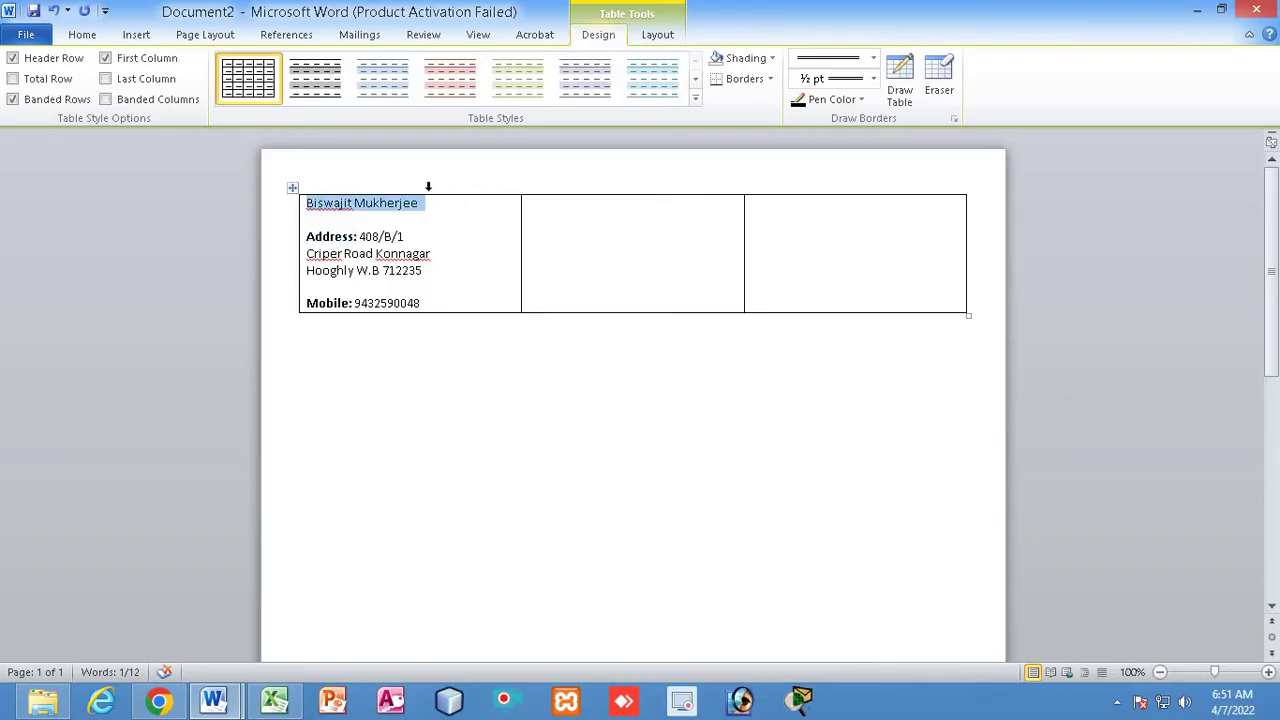
left_click(82, 34)
left_click(156, 92)
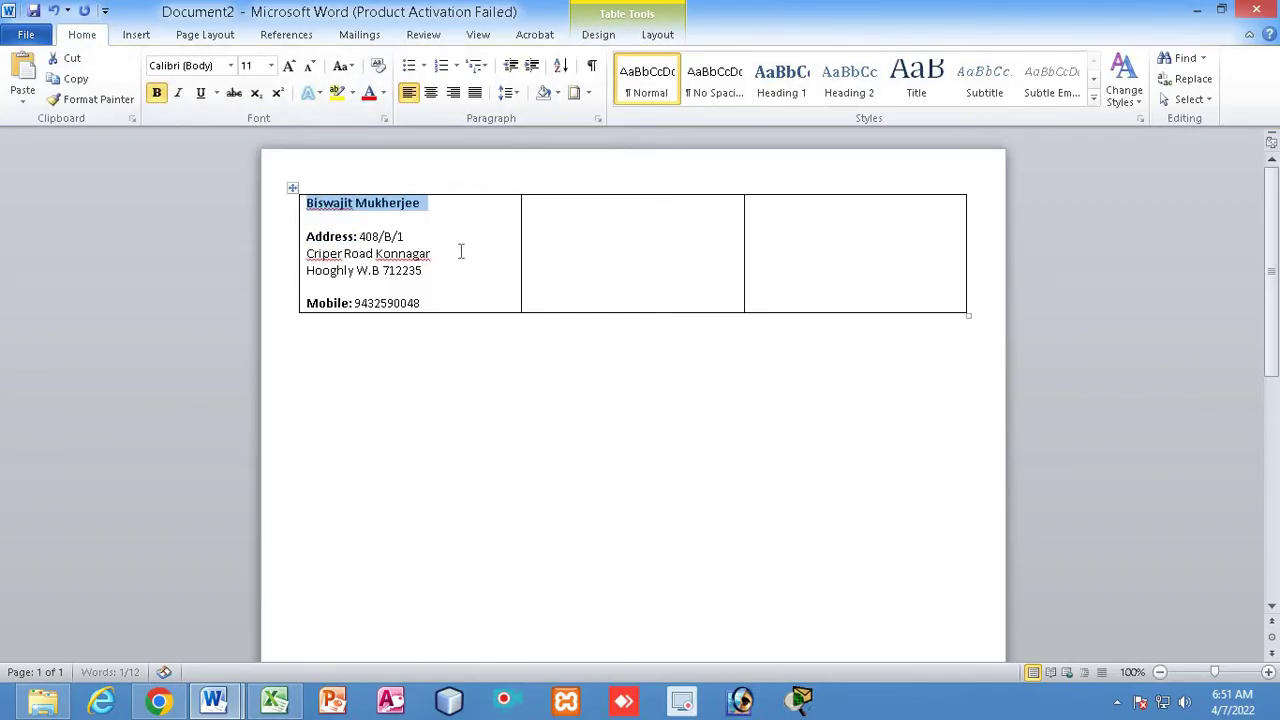
left_click(463, 252)
In the third cell, add a bold 'Email-ID:' label followed by the e-mail address
left_click(794, 291)
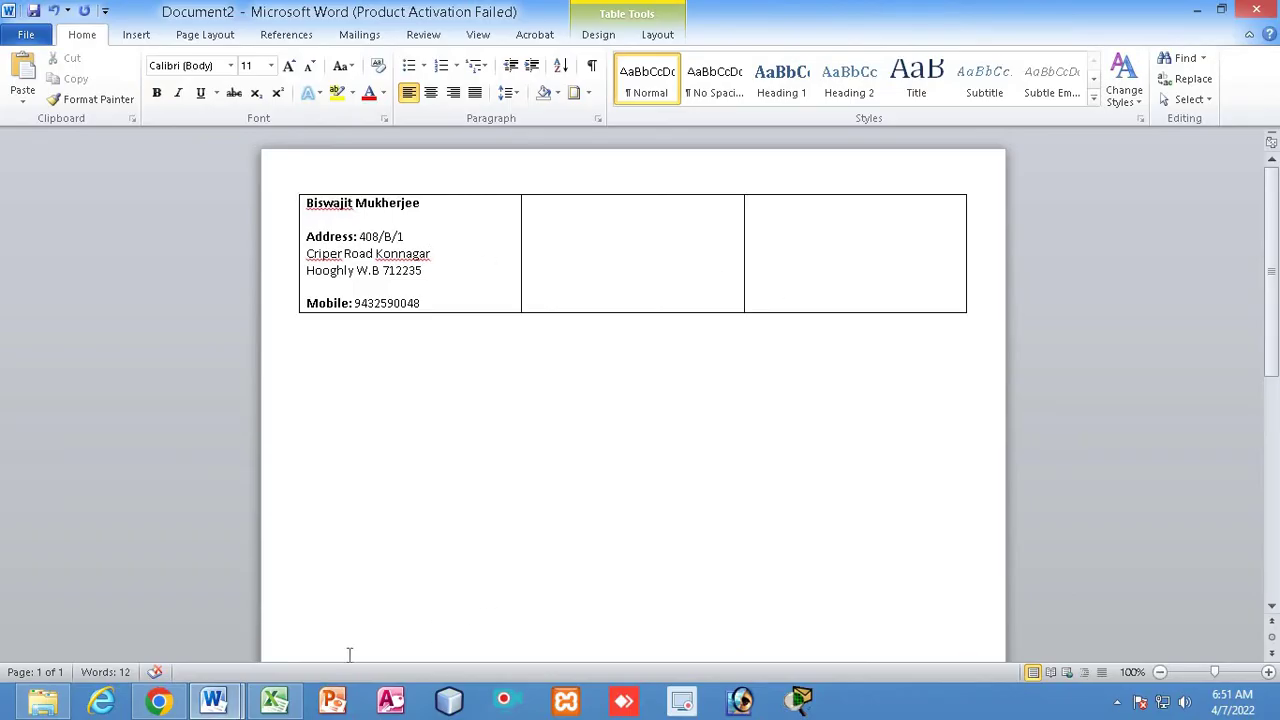
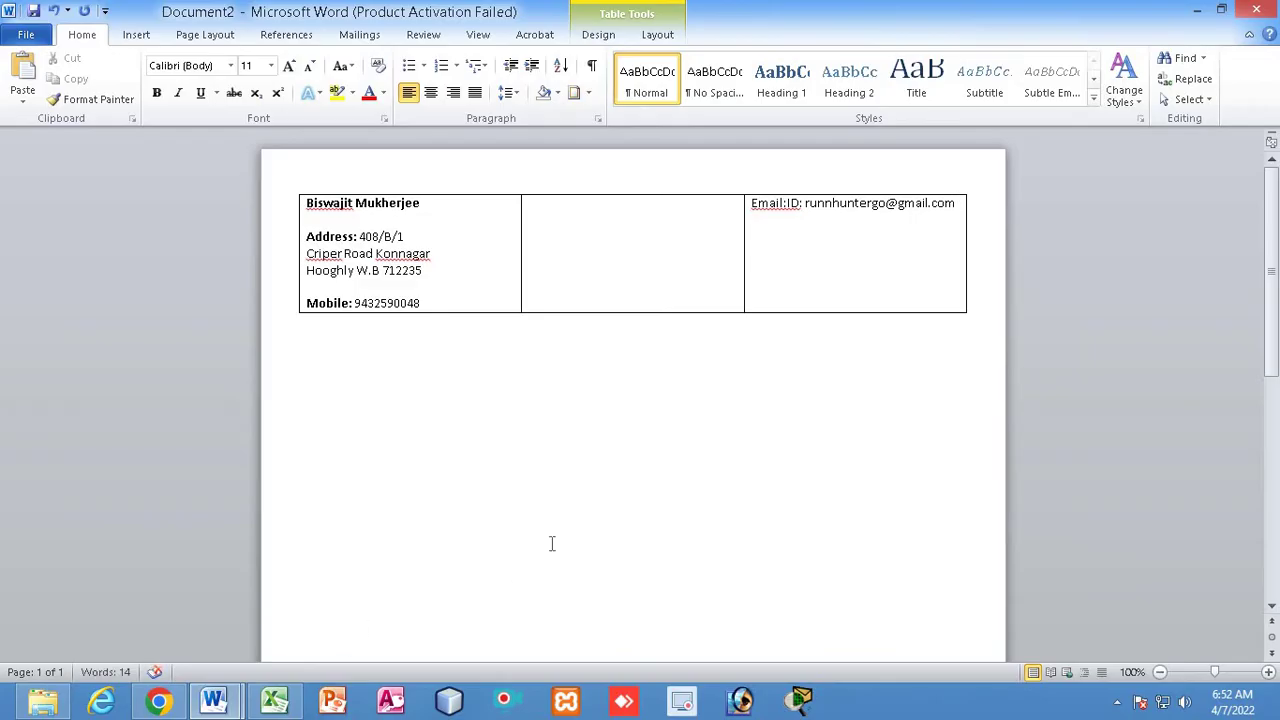
left_click(752, 203)
double_click(788, 203)
type("-")
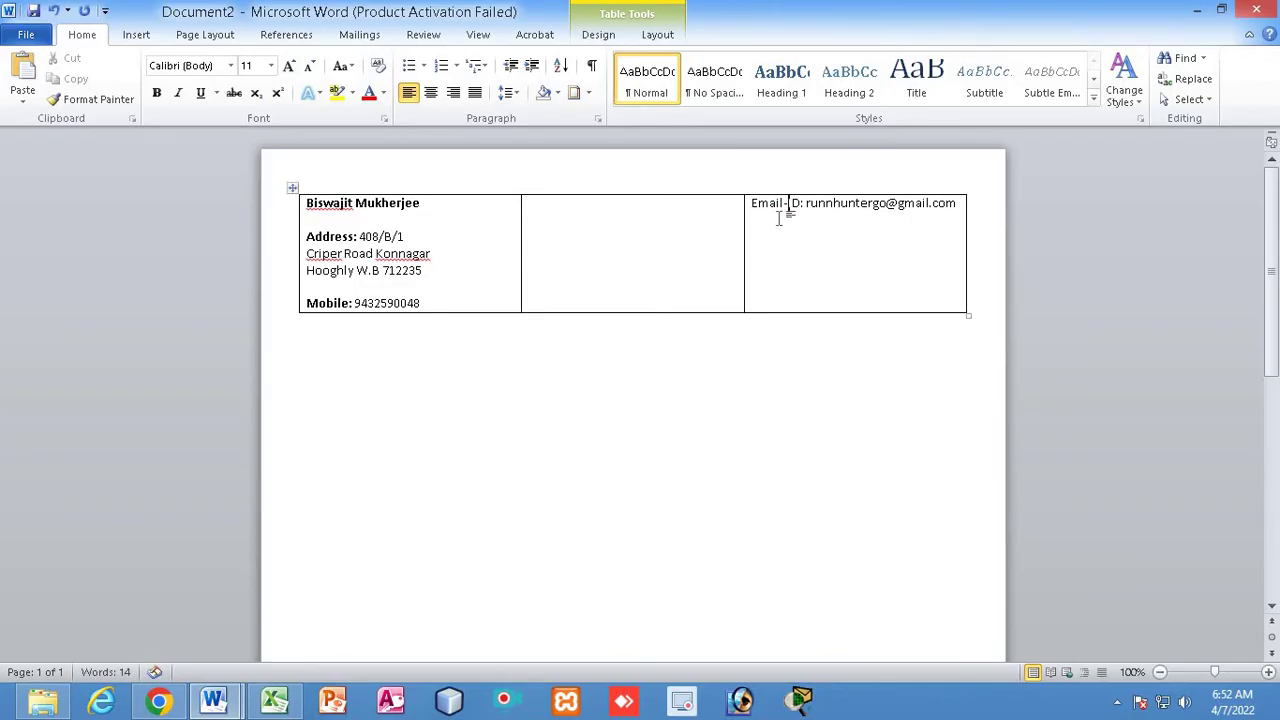
left_click_drag(752, 203, 805, 200)
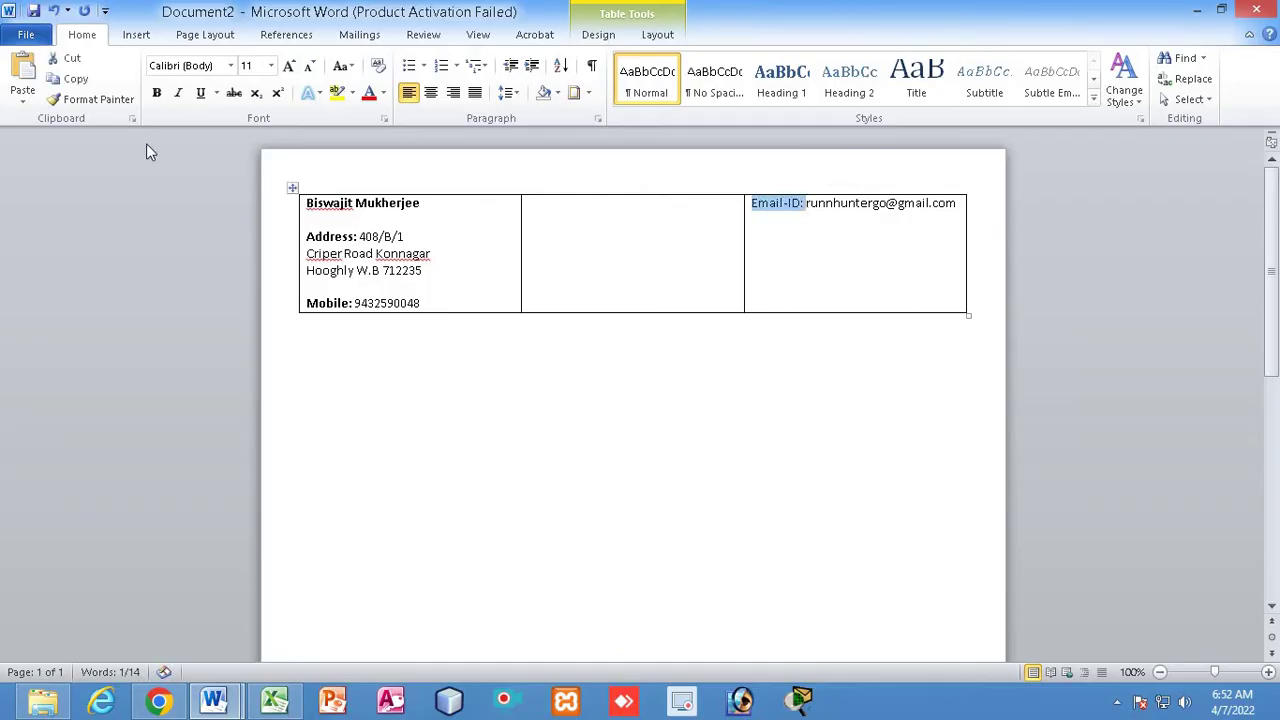
left_click(156, 92)
left_click(802, 252)
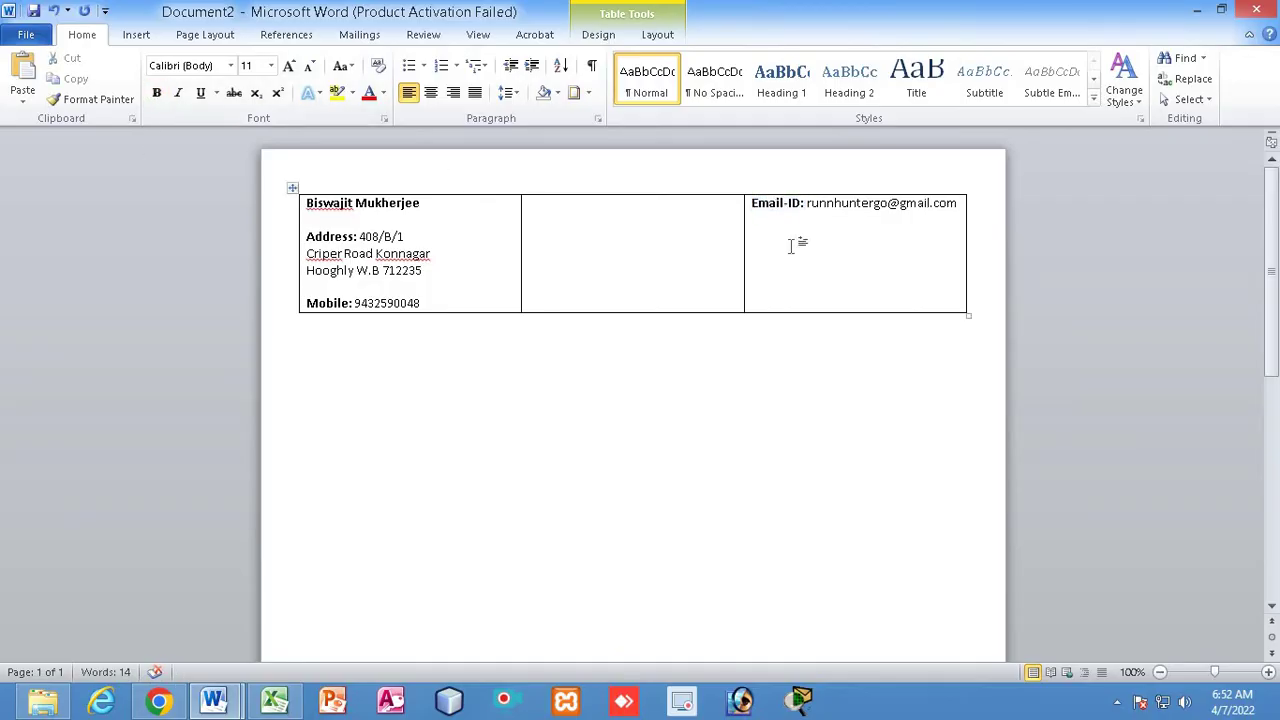
key("Return")
key("Return")
Add a 'Website: gyaann.com' line in the third cell with the Website: label bold
type("Websi")
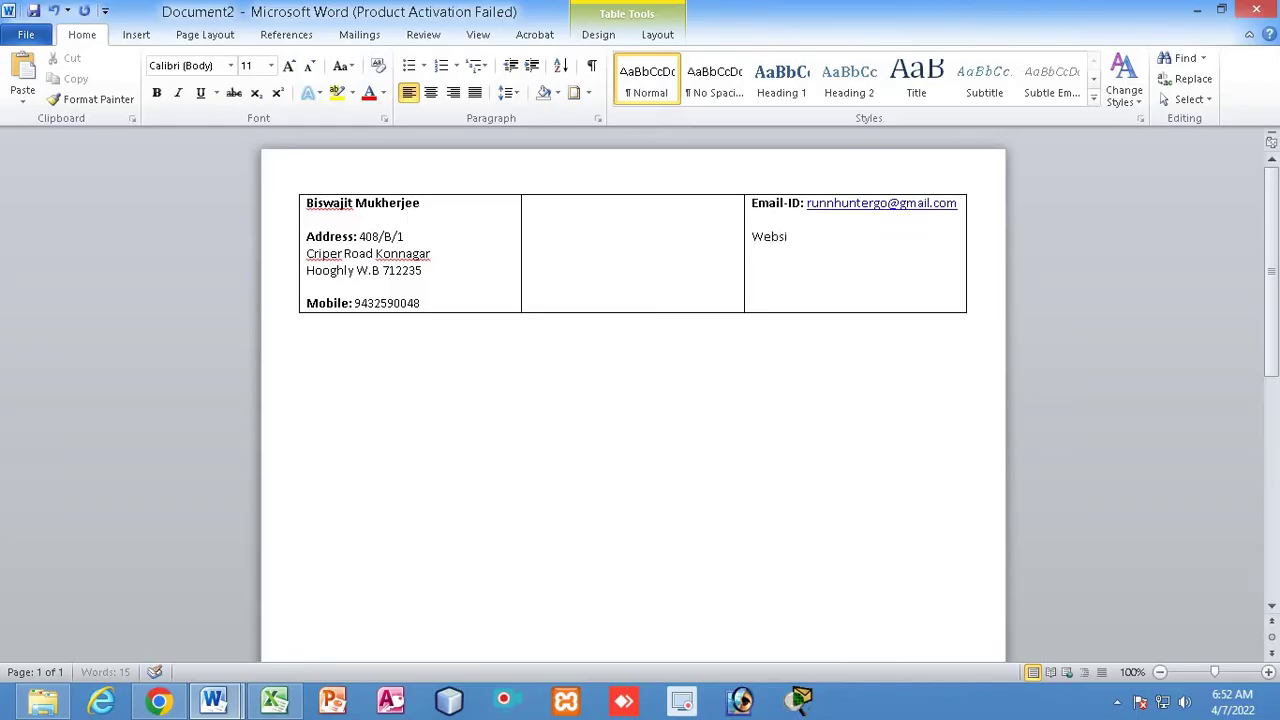
type("te: gyaann")
type(".com")
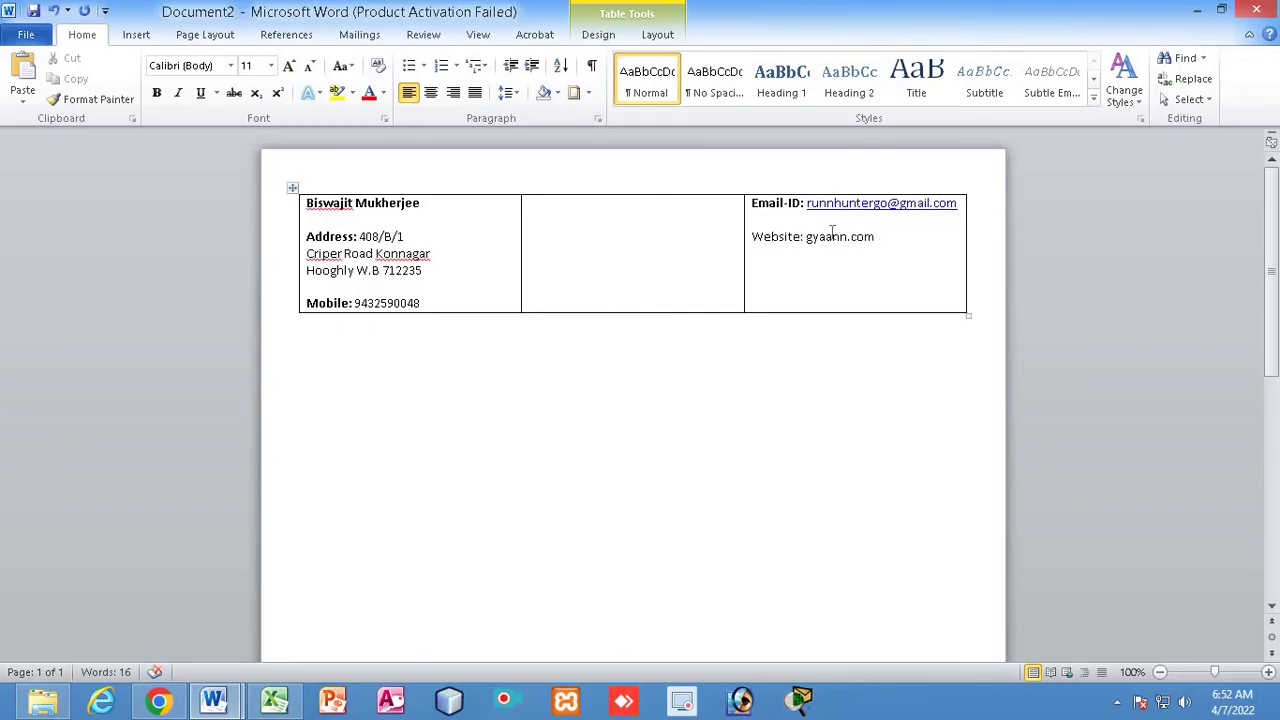
double_click(786, 237)
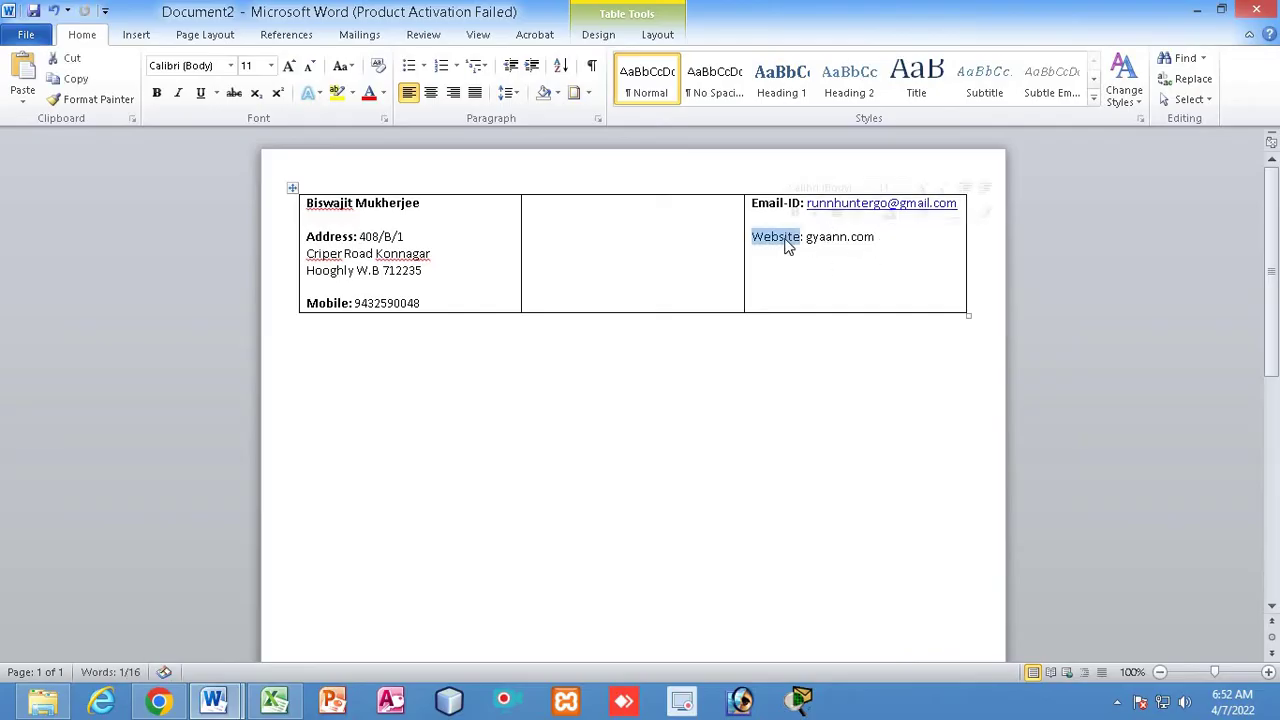
key("ctrl+b")
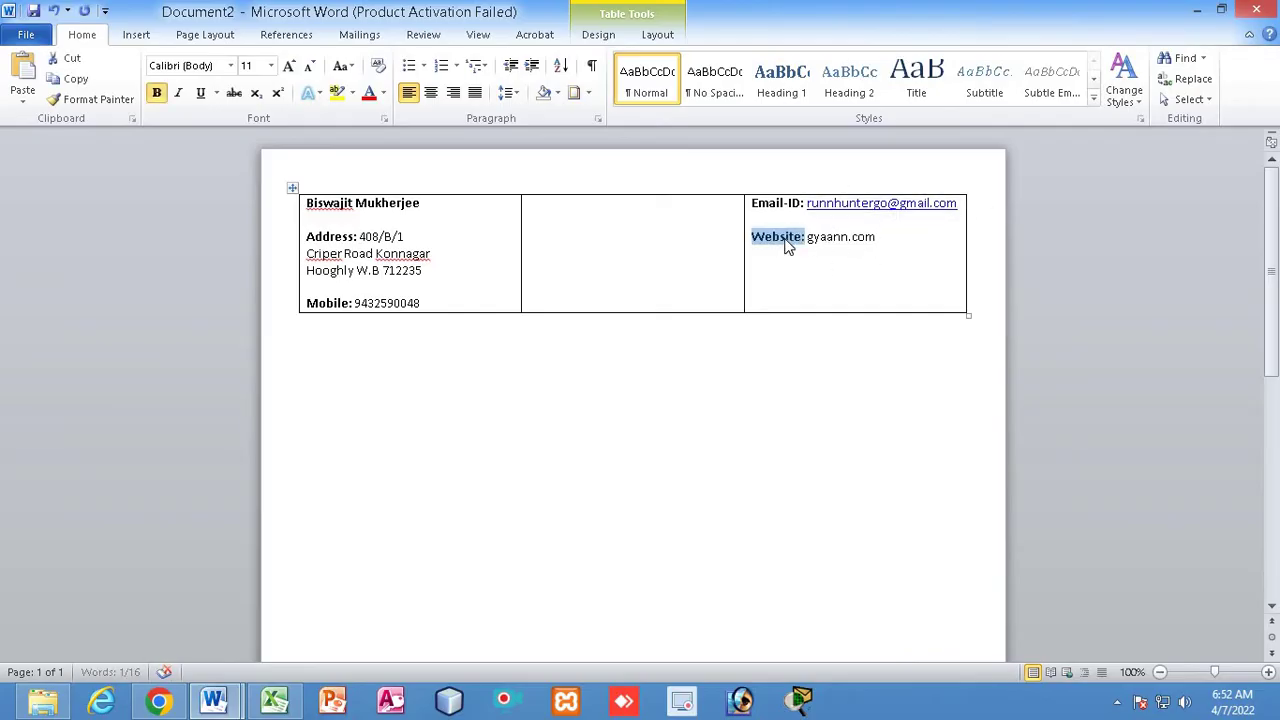
left_click(615, 283)
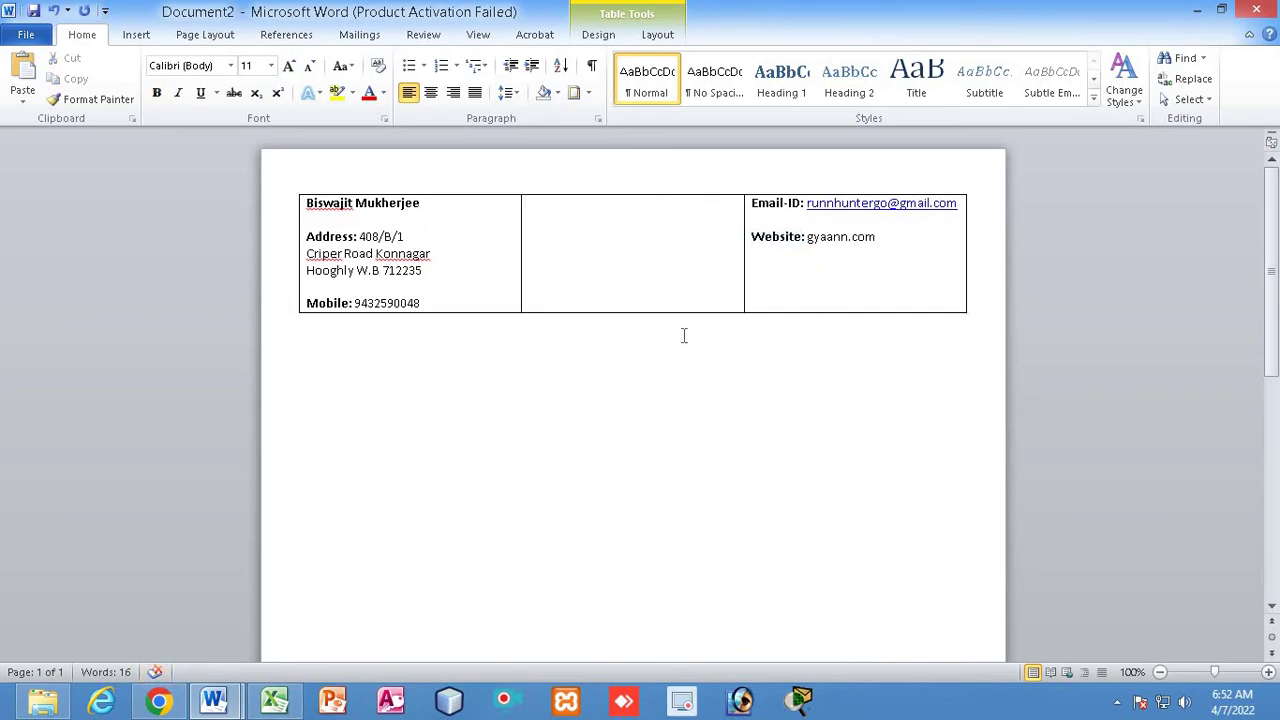
Set all the table text to Cambria (Headings), then bring up the assignment PDF
key("ctrl+a")
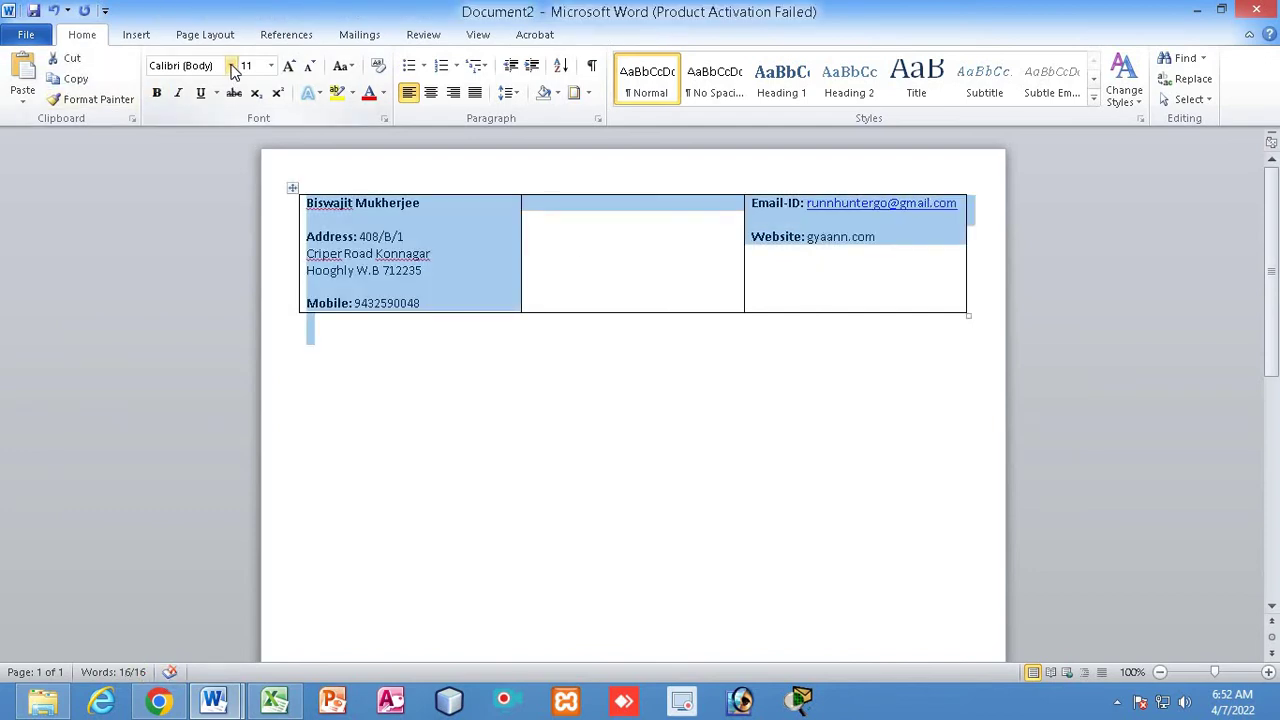
left_click(231, 65)
left_click(200, 106)
left_click(603, 437)
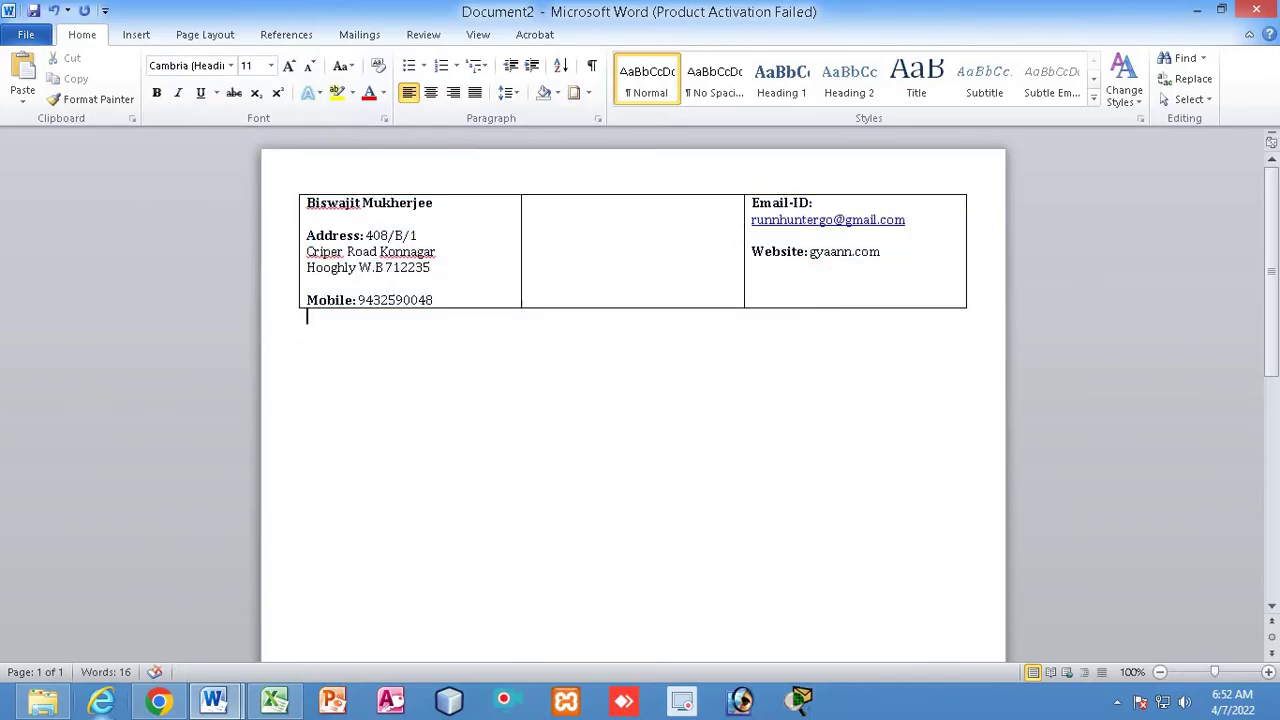
left_click(158, 705)
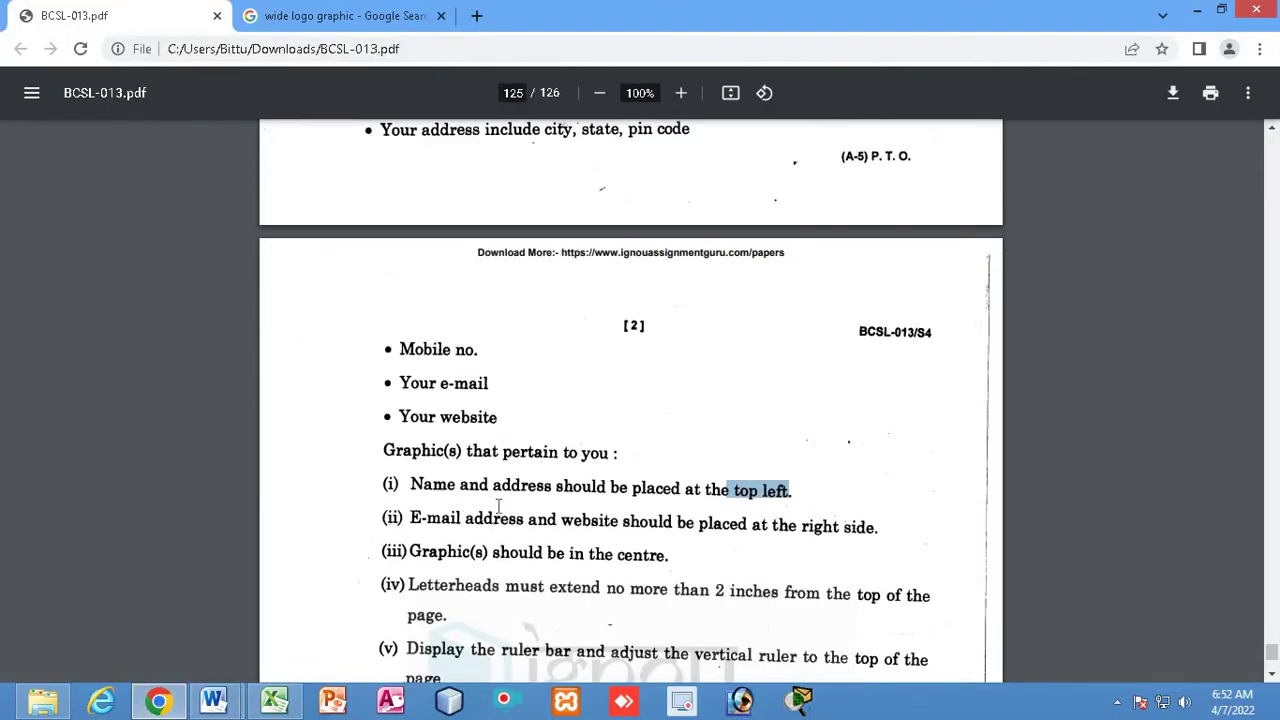
Highlight the PDF's name, address, e-mail/website placement and centre-graphic rules
scroll(528, 519, "up", 3)
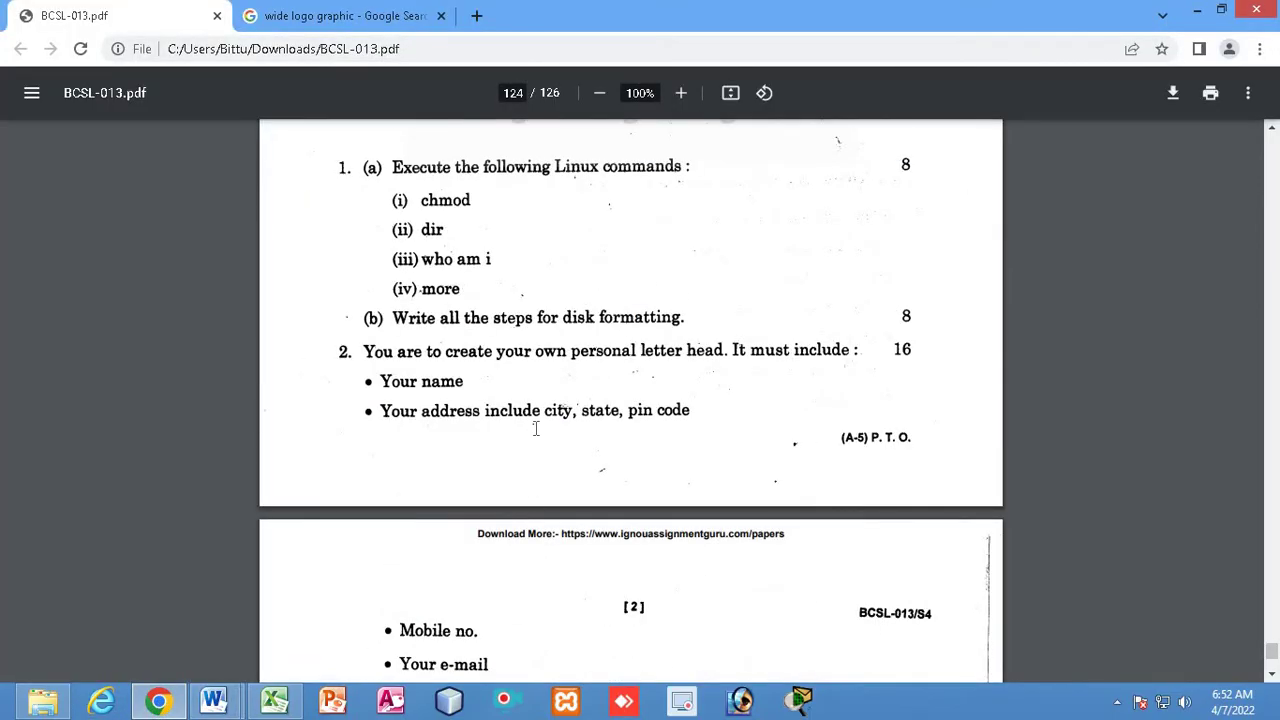
scroll(543, 407, "down", 1)
left_click_drag(381, 287, 467, 286)
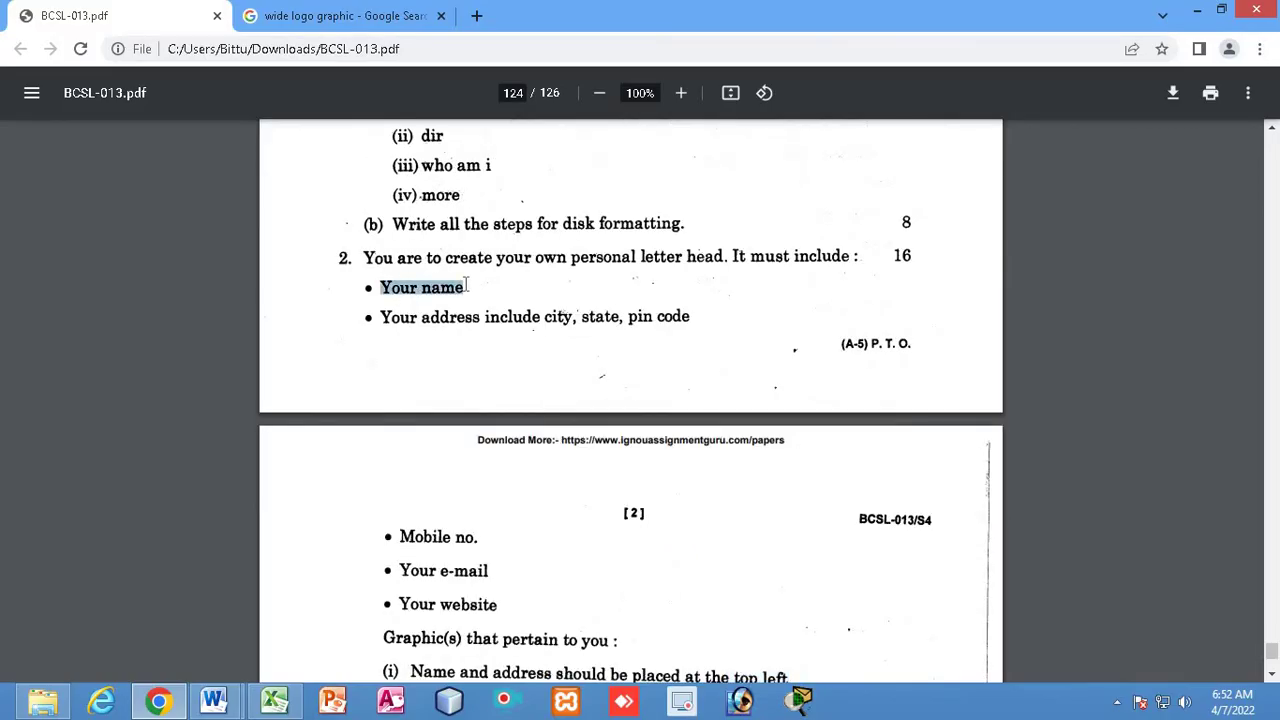
left_click_drag(390, 320, 643, 356)
scroll(505, 428, "down", 2)
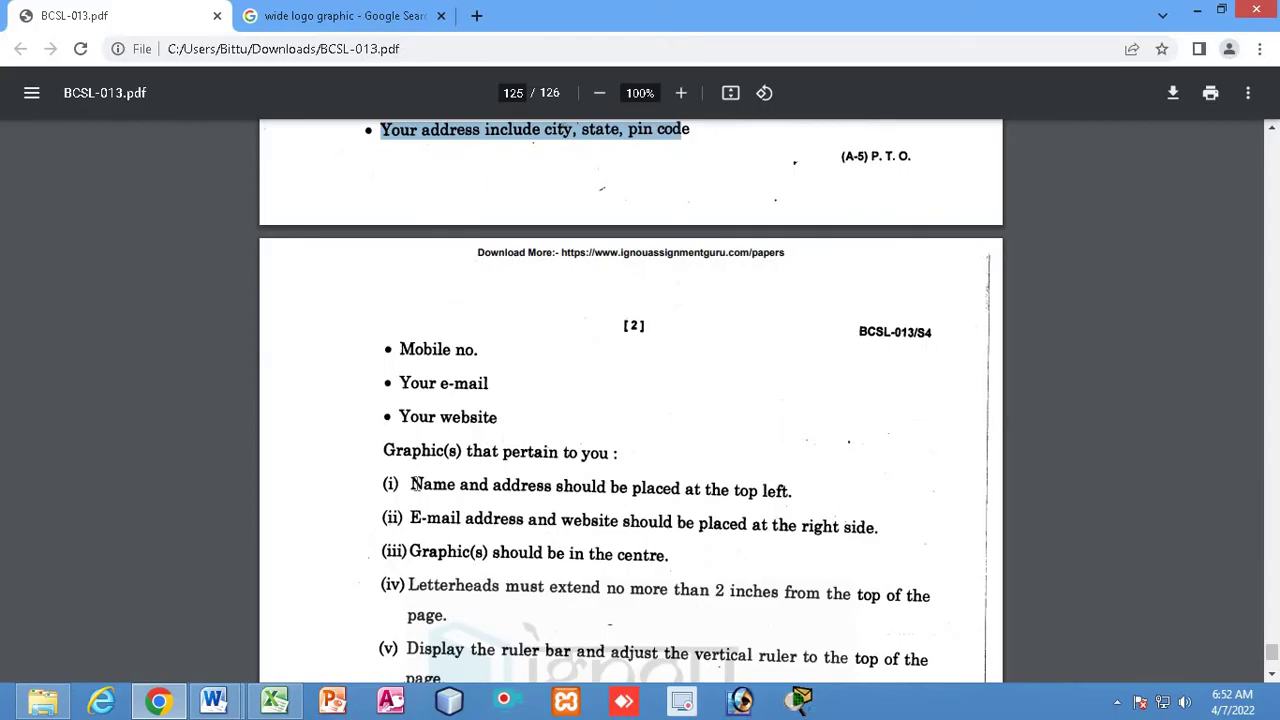
left_click_drag(413, 485, 864, 489)
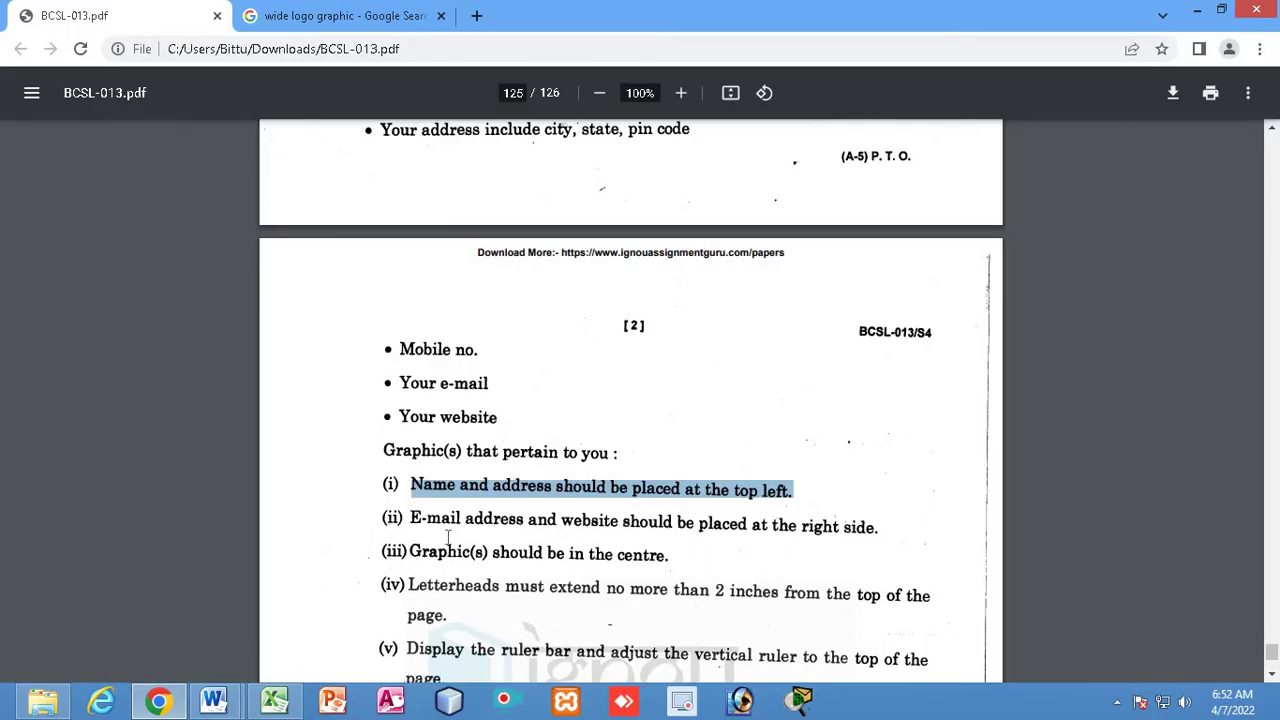
left_click_drag(413, 519, 872, 530)
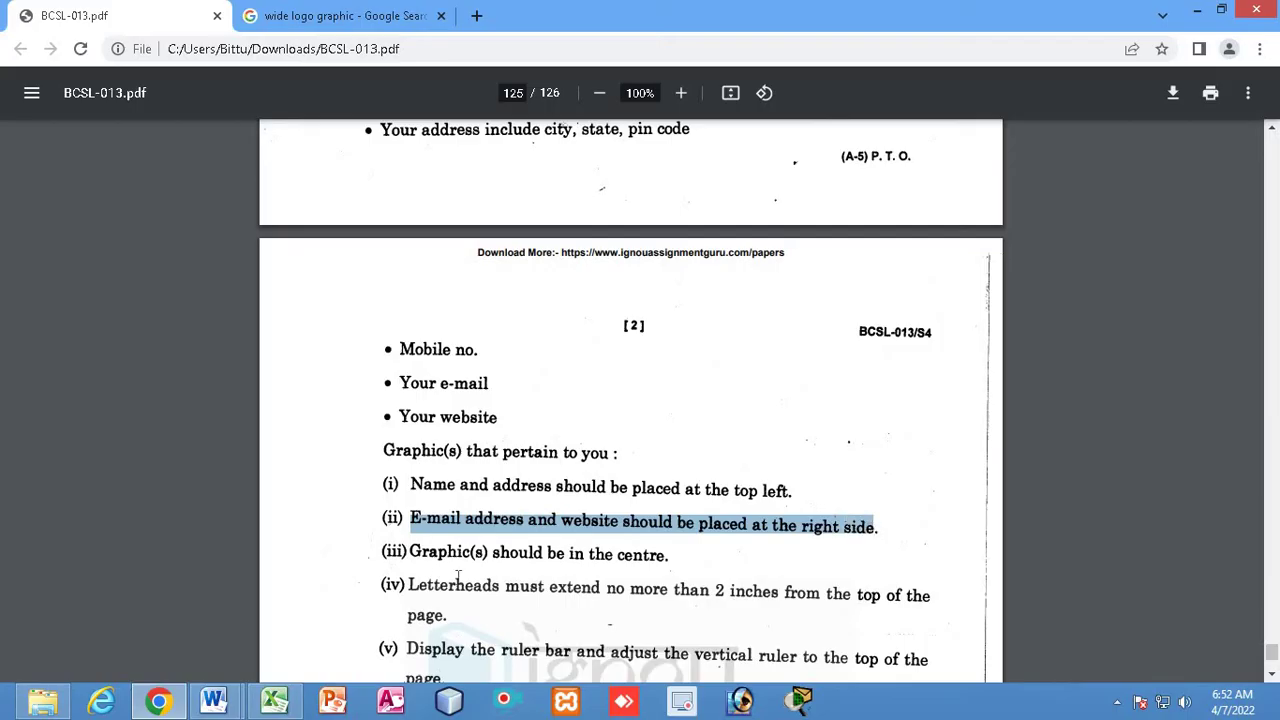
left_click_drag(414, 556, 674, 558)
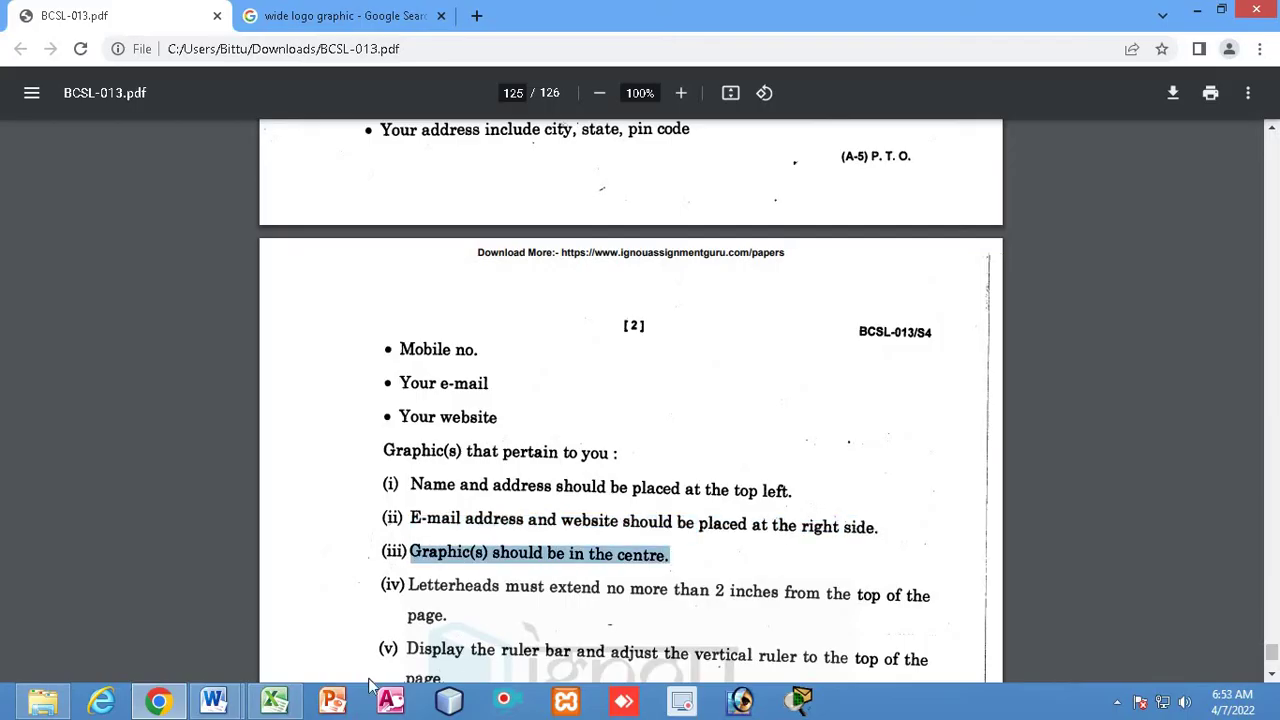
Draw a Right Arrow shape in the middle cell of the letterhead table
mouse_move(213, 700)
left_click(345, 590)
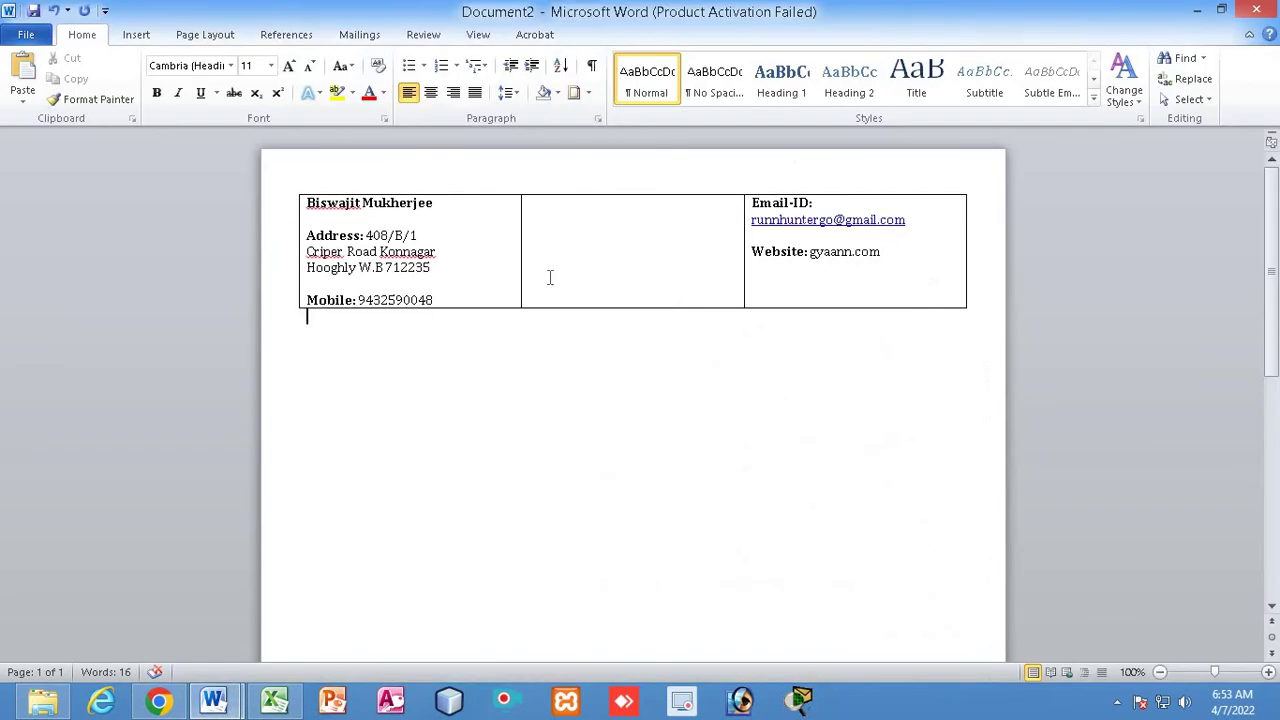
left_click(572, 236)
left_click(136, 34)
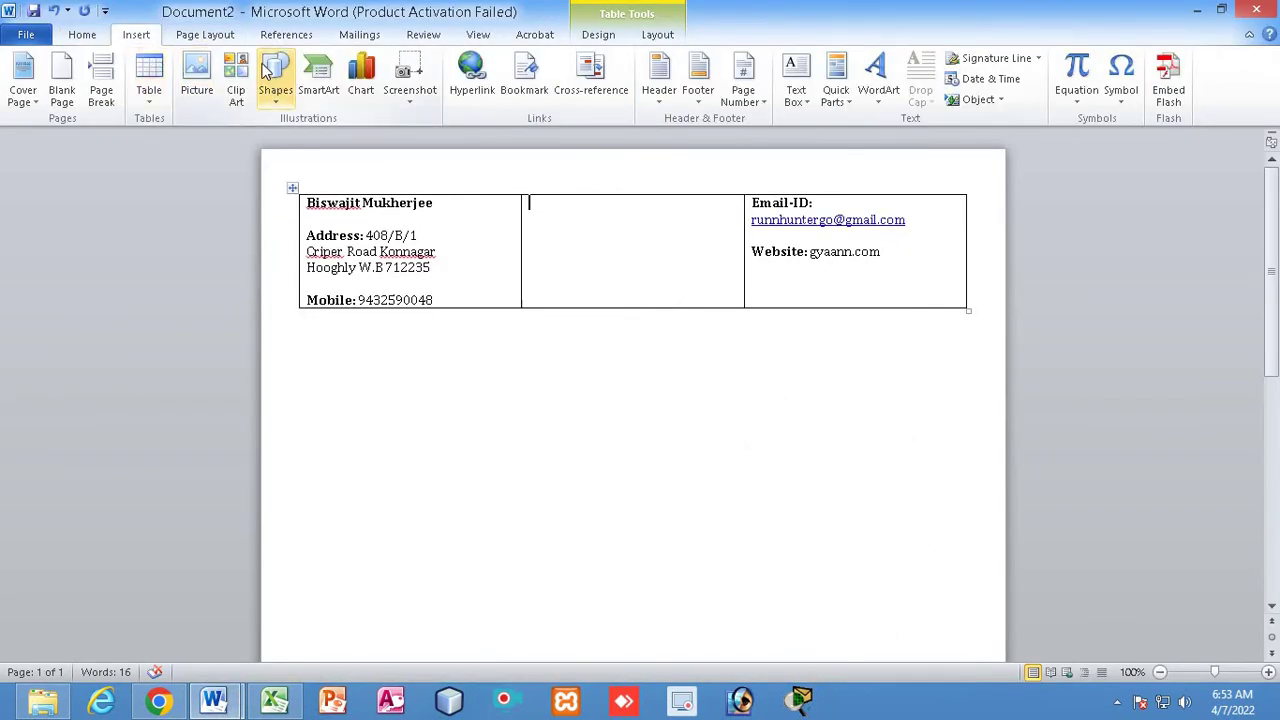
left_click(276, 98)
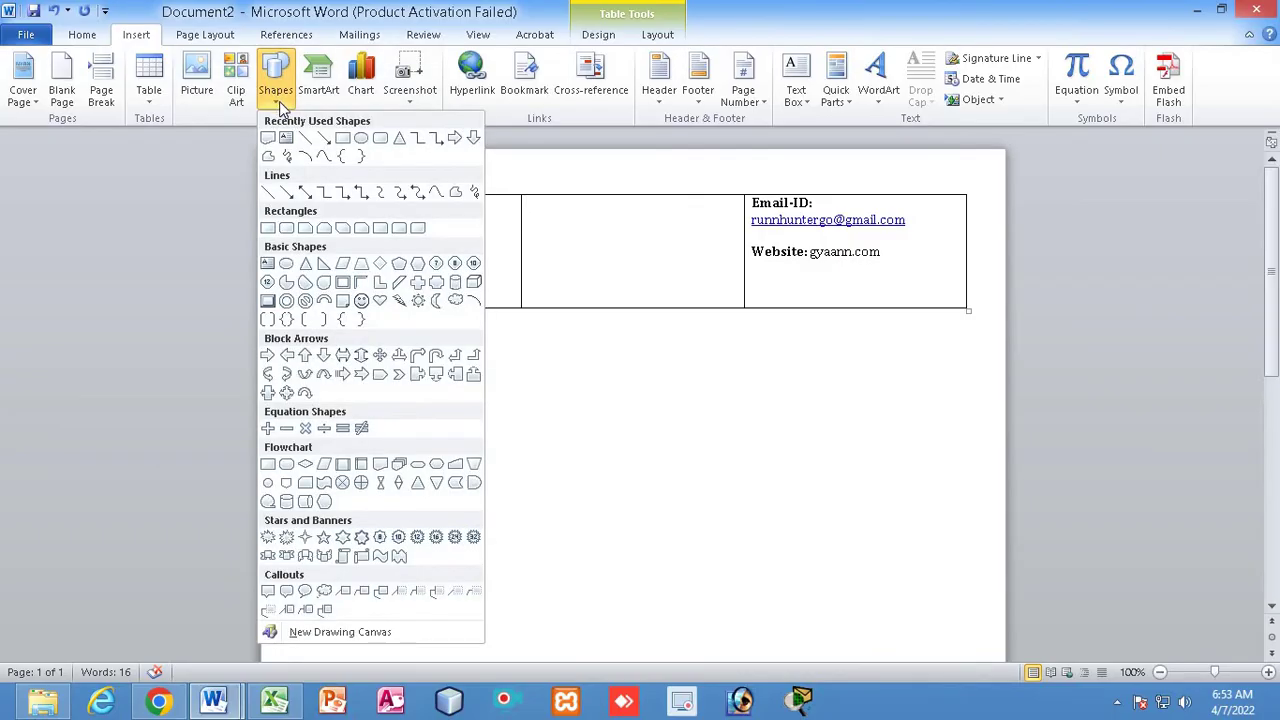
left_click(455, 140)
mouse_move(536, 217)
left_mouse_down()
mouse_move(680, 229)
mouse_move(684, 248)
mouse_move(610, 214)
left_mouse_up()
Fill the arrow dark red with no outline and widen it to 2.28 inches
right_click(610, 214)
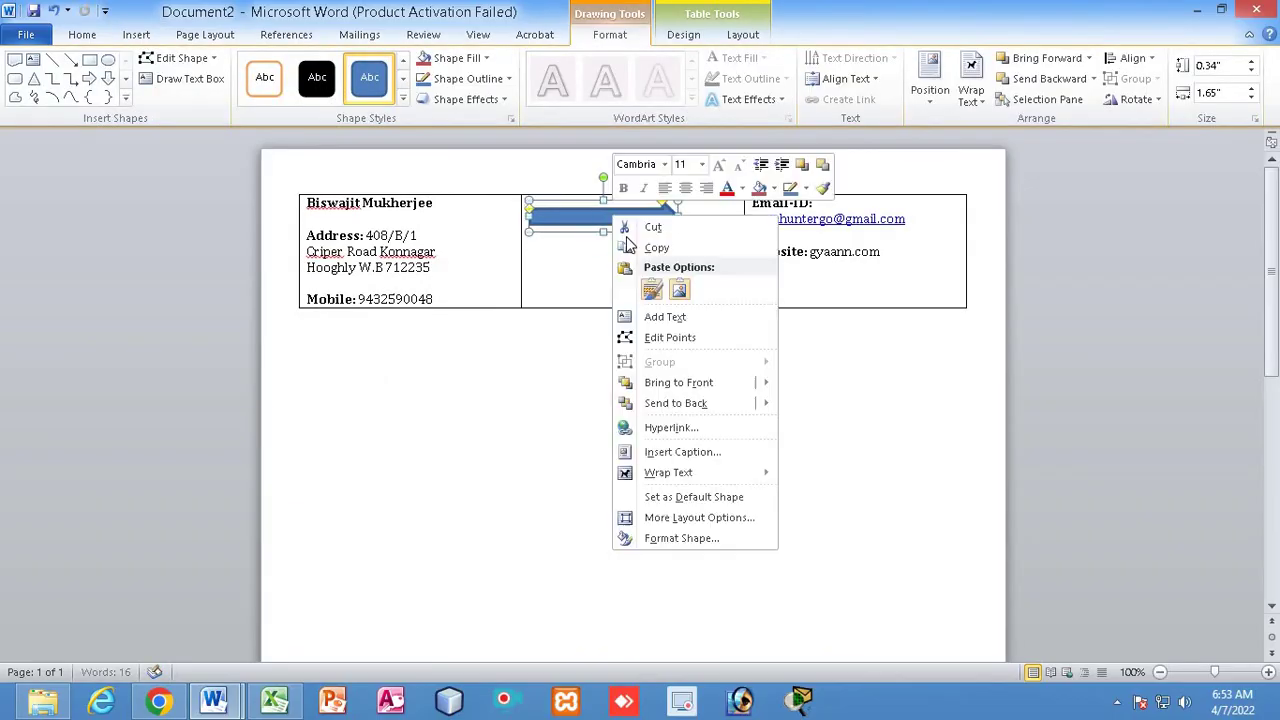
left_click(672, 536)
left_click(636, 309)
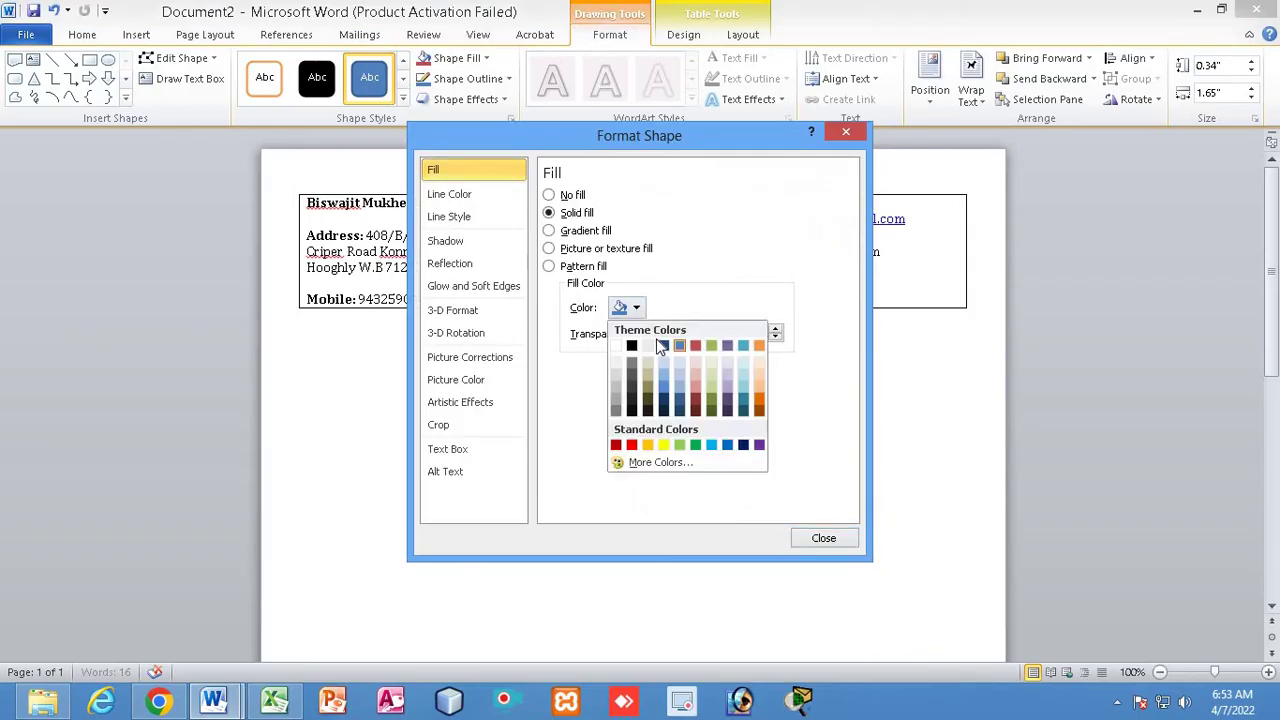
left_click(616, 445)
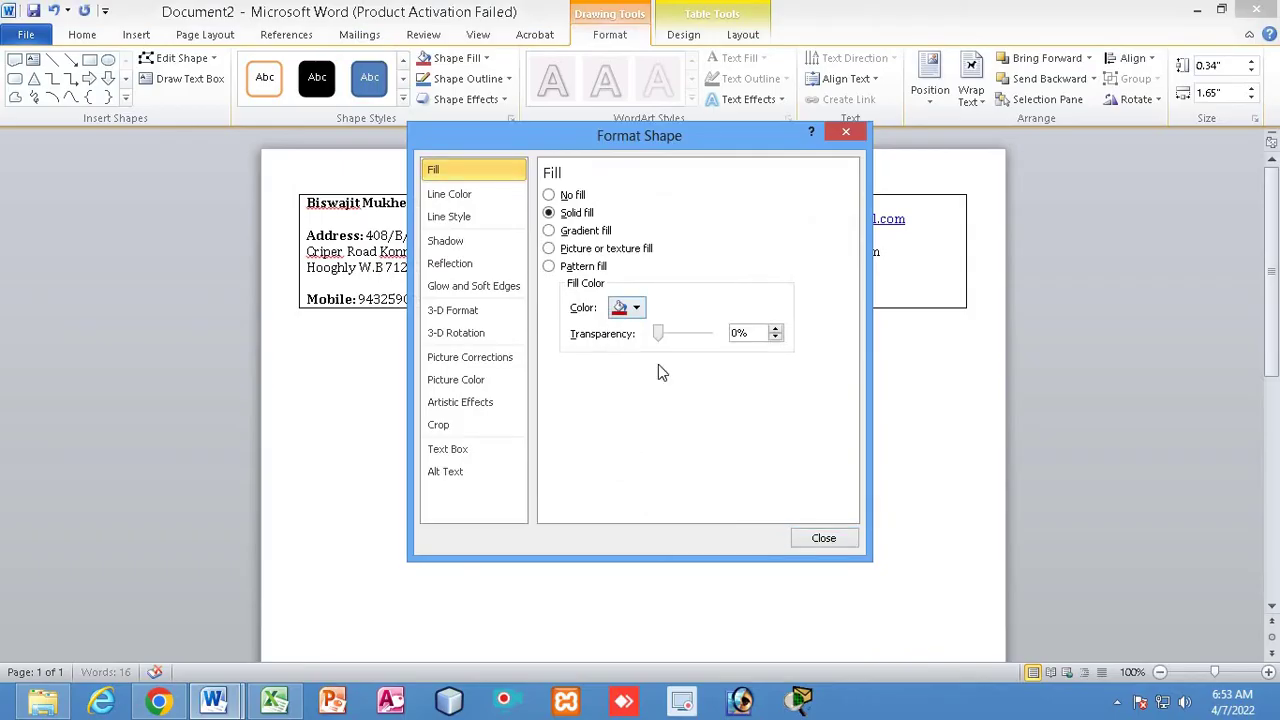
left_click(498, 196)
left_click(548, 195)
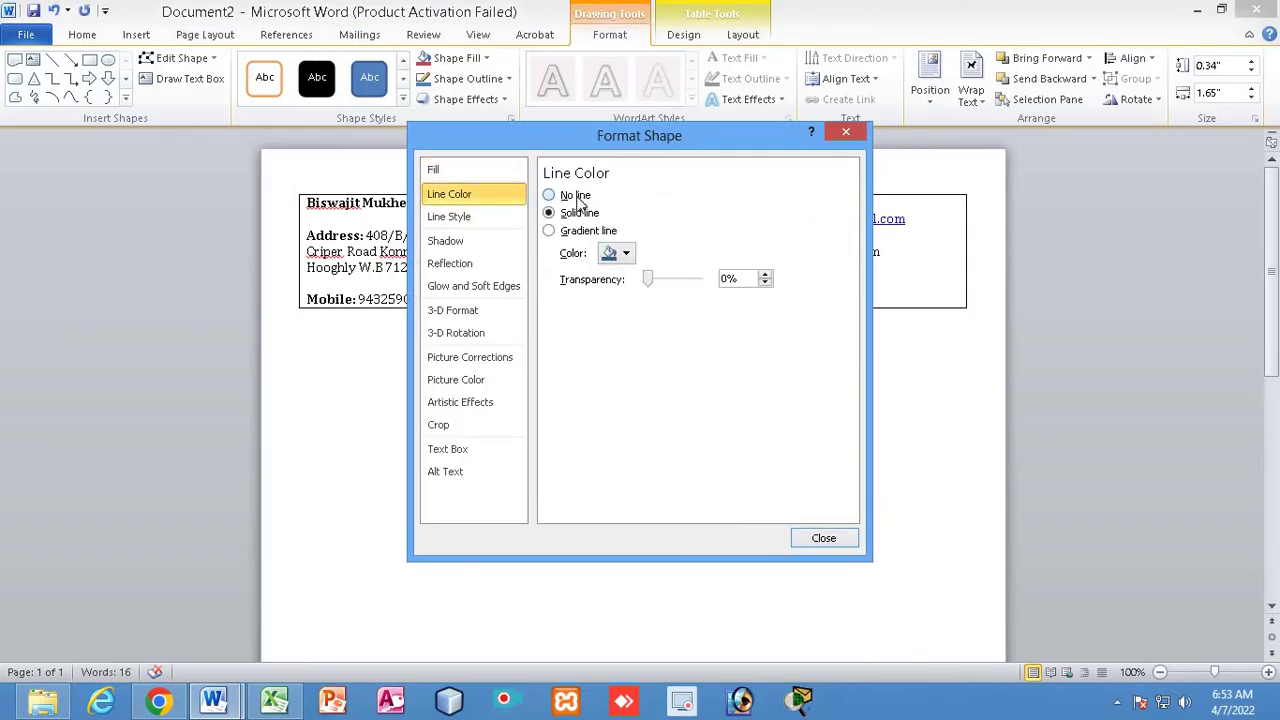
left_click(824, 538)
left_click(663, 318)
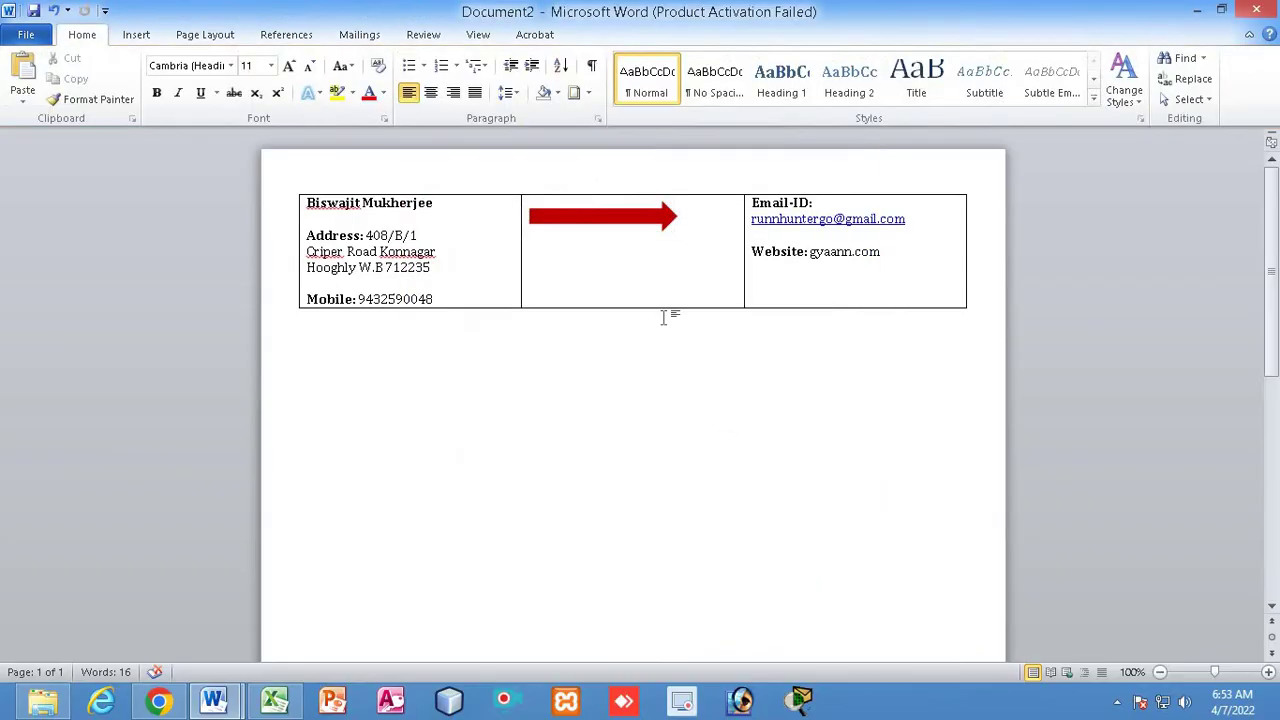
left_click(606, 215)
left_click_drag(680, 217, 735, 216)
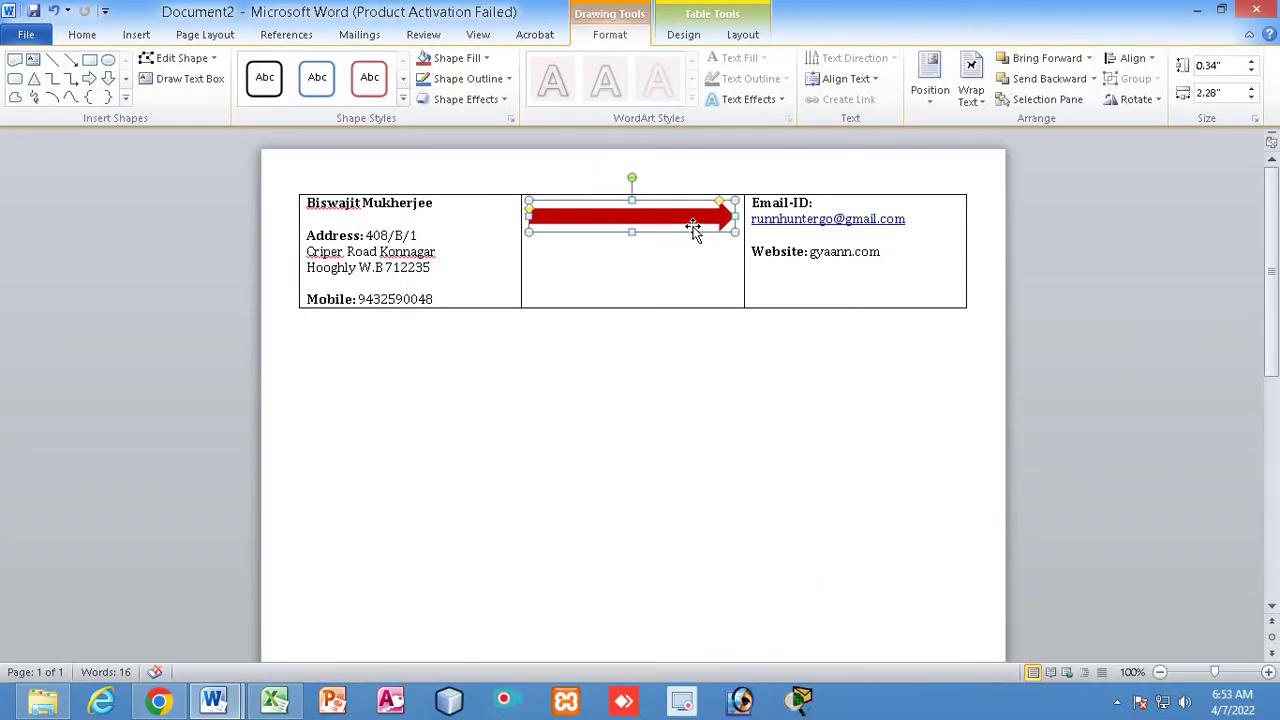